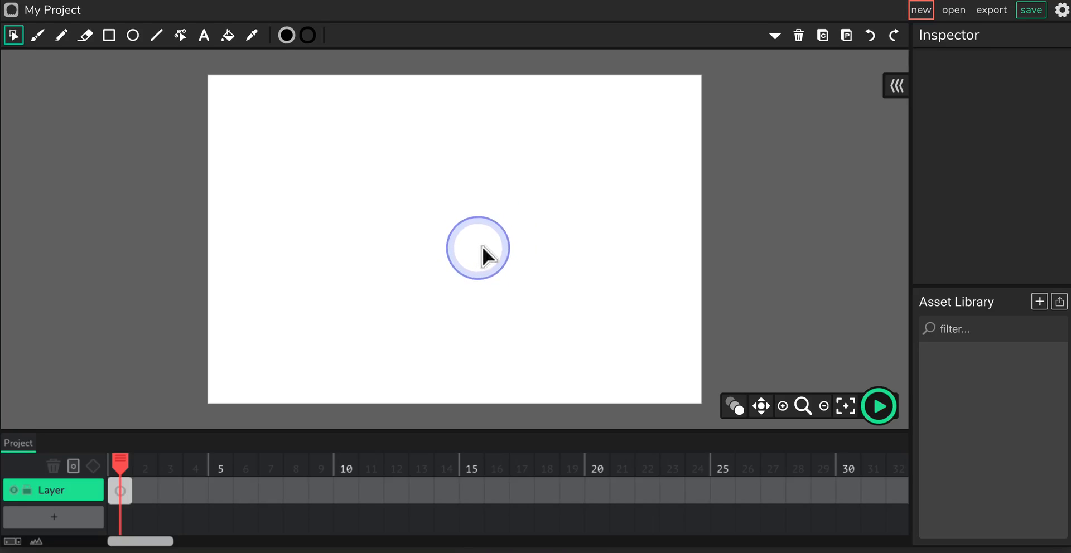
Step: Rename the project as Tween Demo in the project settings and apply the change
click(64, 16)
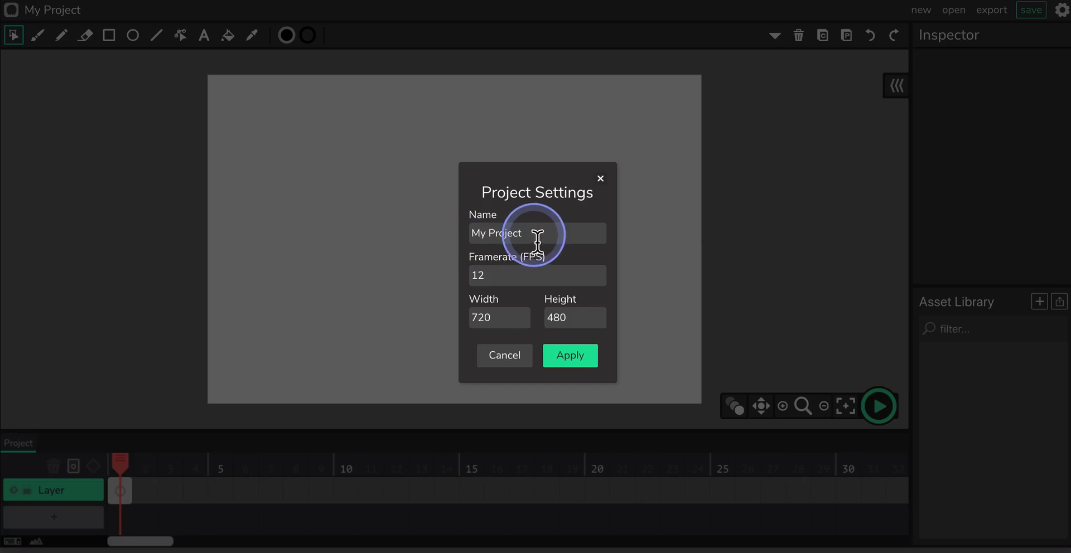
drag(531, 233, 447, 237)
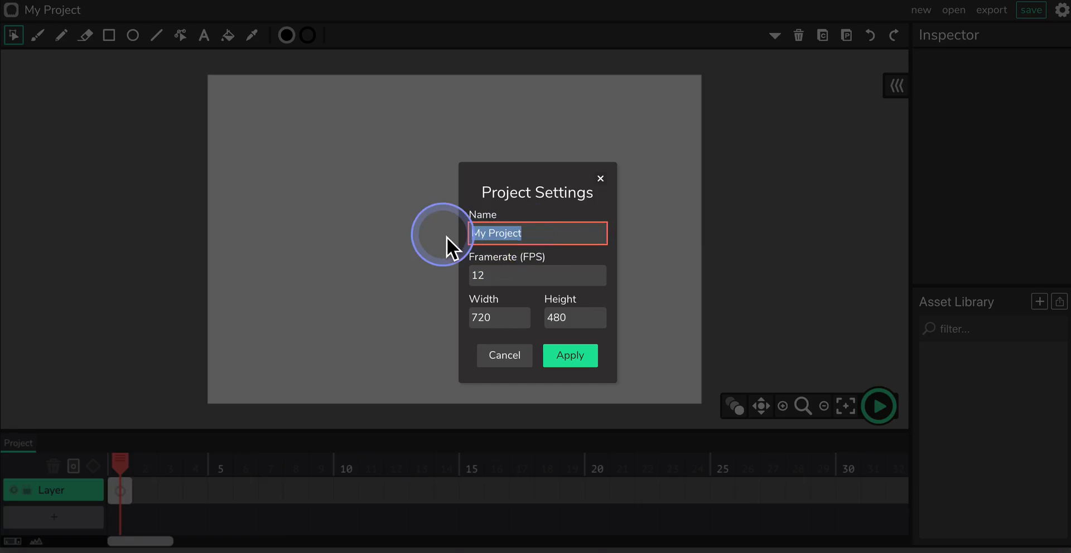
text(Tween )
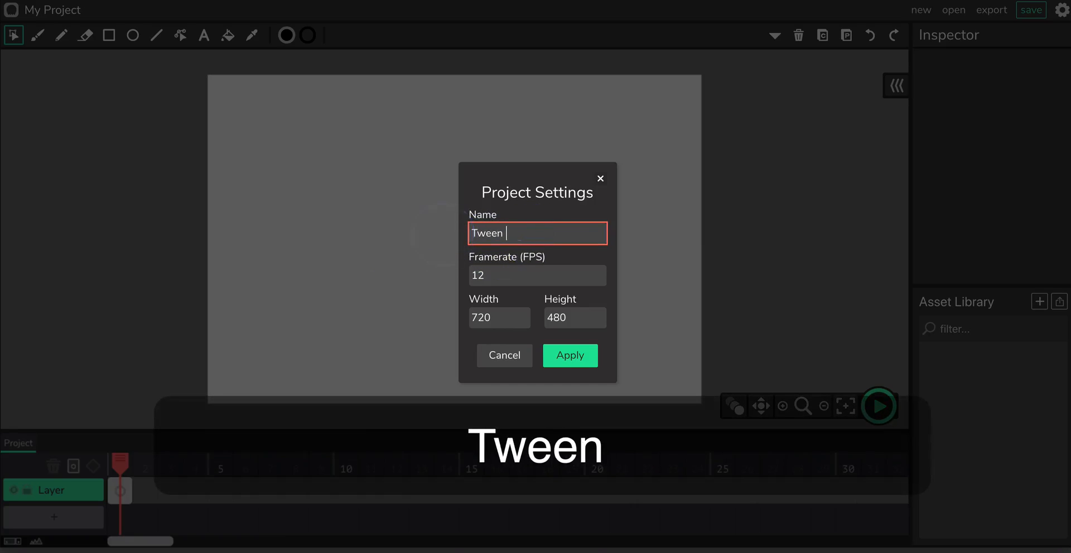
text(Demo)
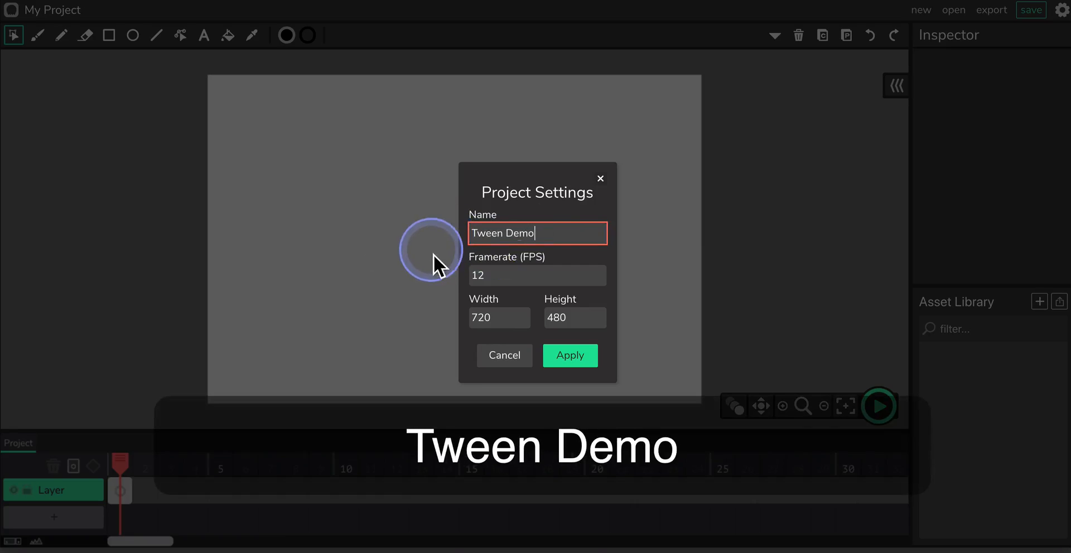
click(571, 359)
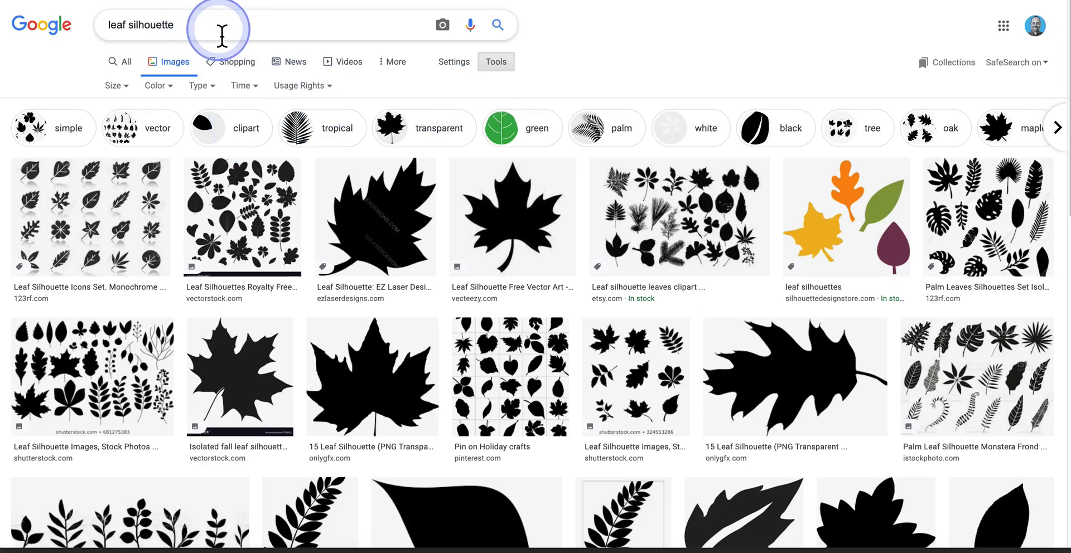
Step: In Google Images, narrow the leaf silhouette results with the transparent suggestion and set the color filter to Transparent
click(495, 64)
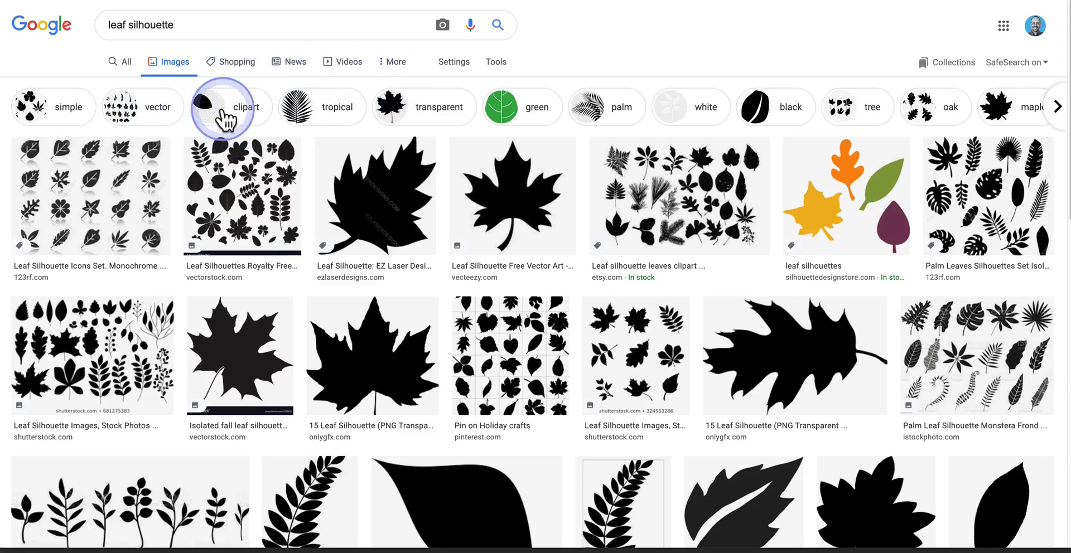
click(439, 116)
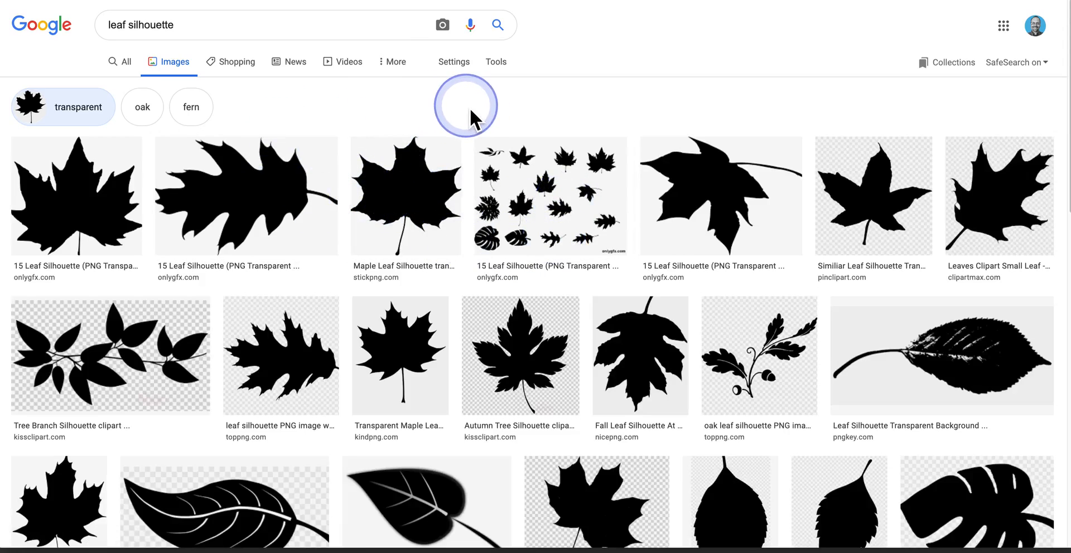
click(496, 63)
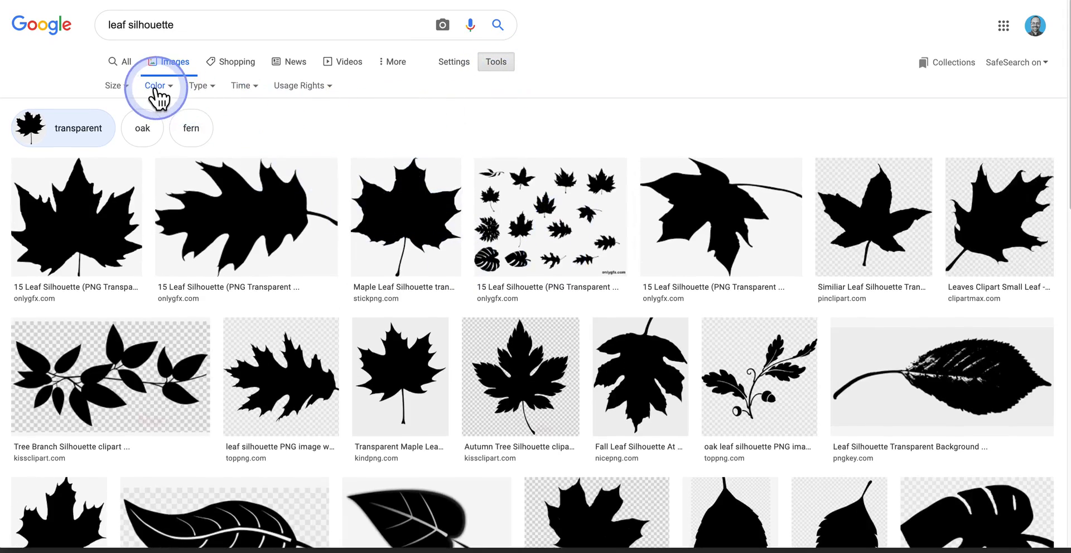
click(158, 91)
click(167, 147)
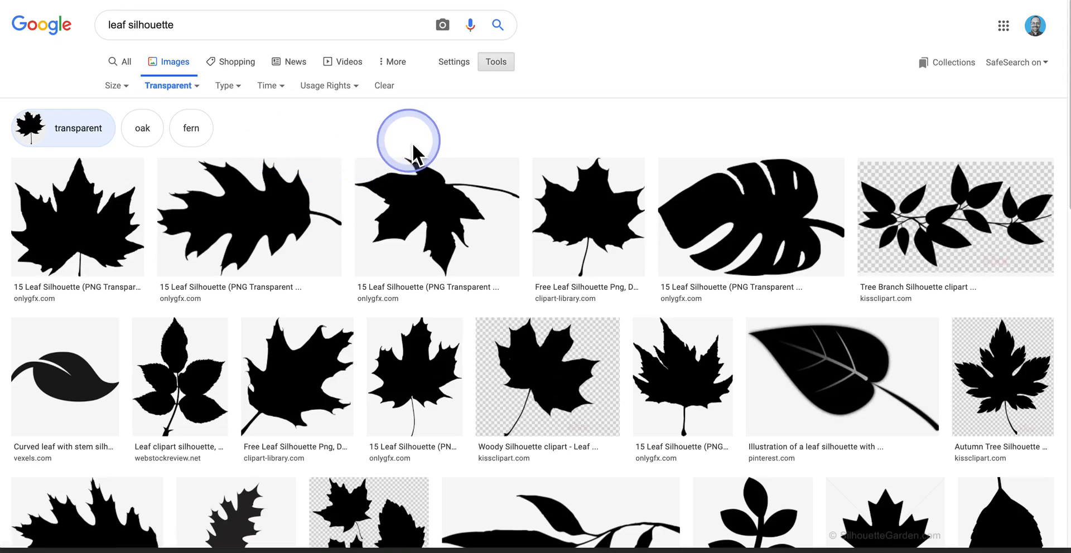
Step: Open the oak leaf result's OnlyGFX source page and look through the downloadable leaf silhouettes
click(242, 235)
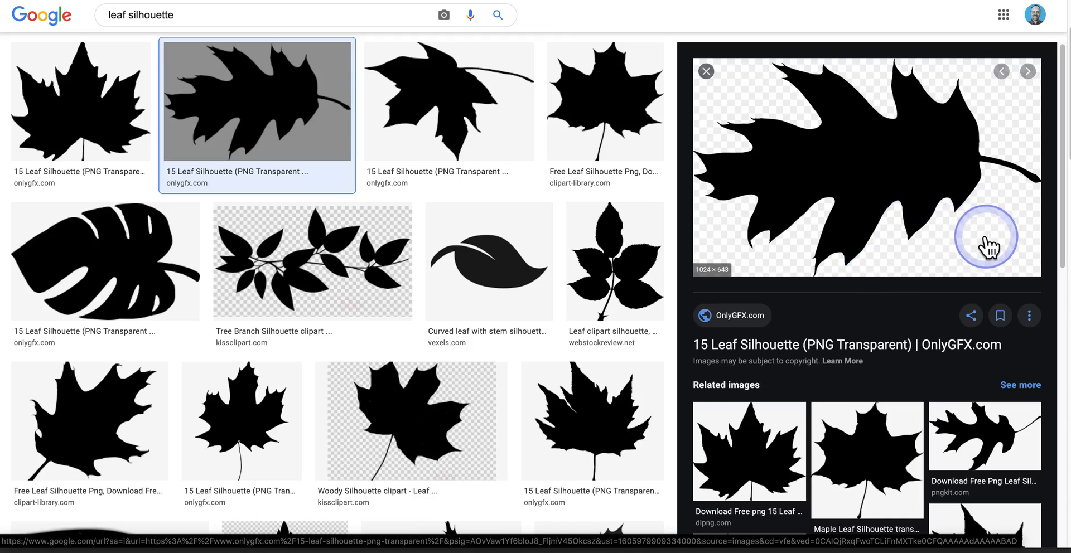
click(923, 226)
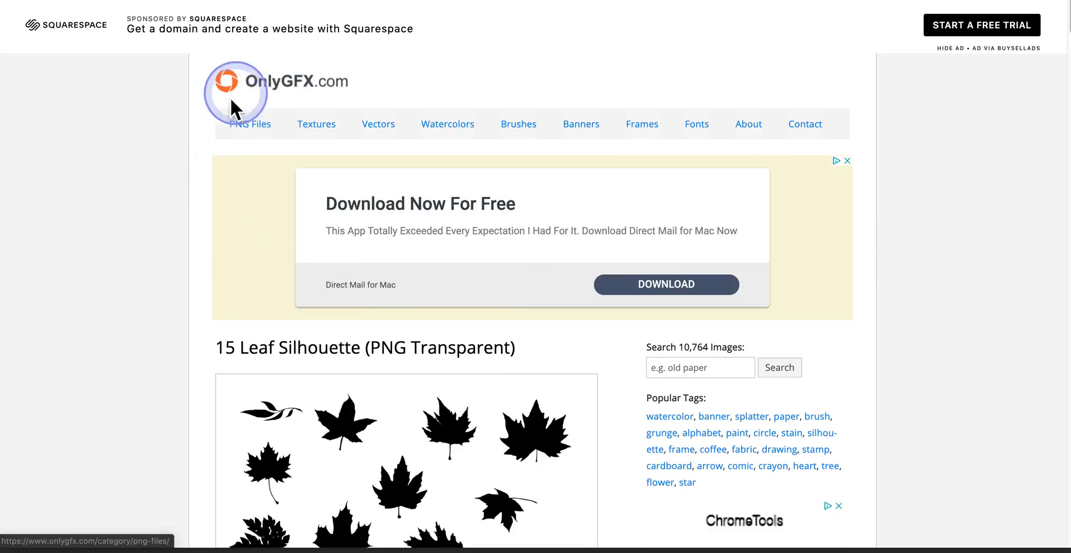
scroll(175, 287, down, 10)
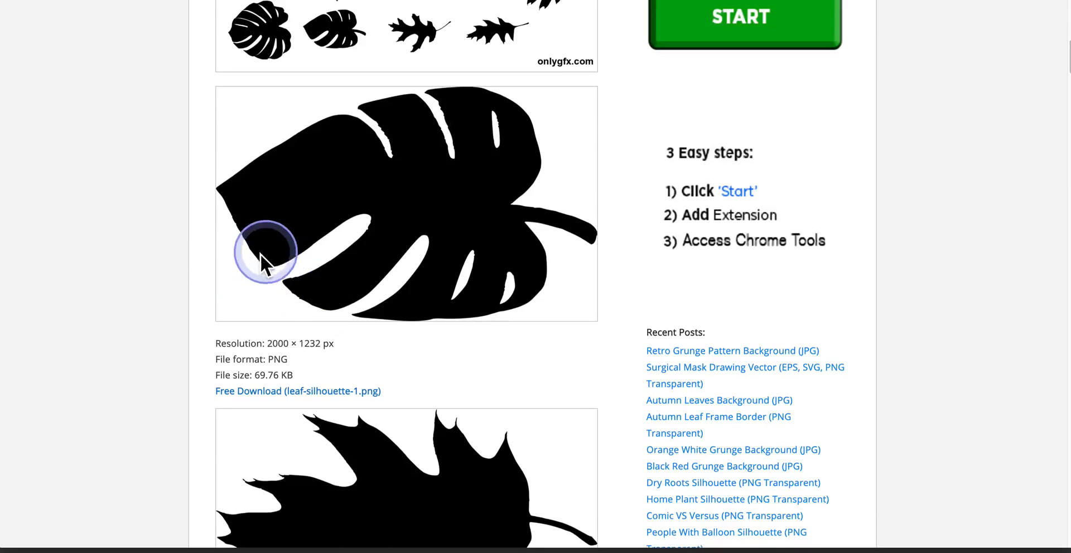
scroll(223, 282, down, 3)
scroll(315, 343, down, 4)
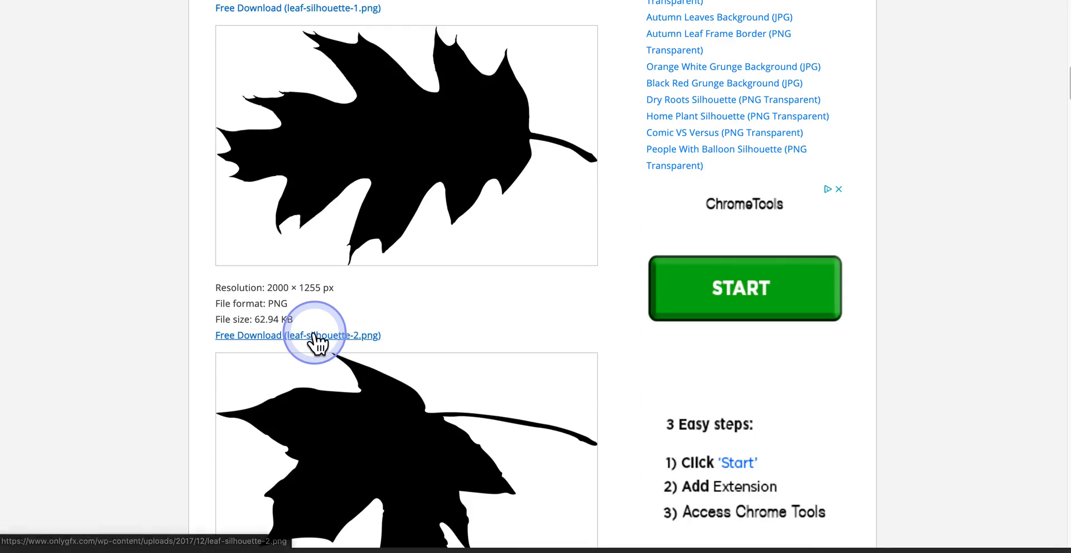
scroll(315, 330, up, 5)
scroll(319, 199, up, 2)
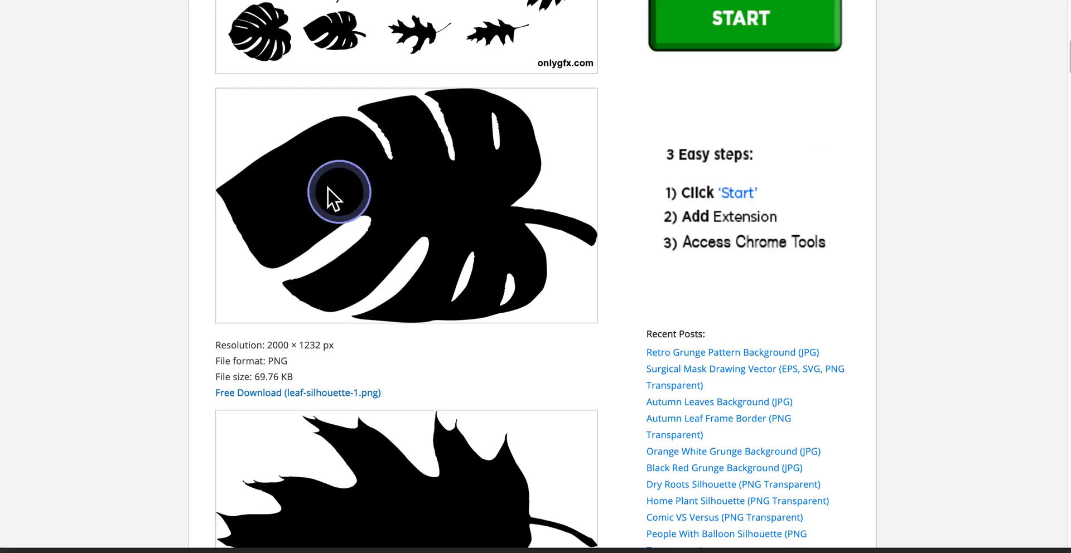
click(288, 391)
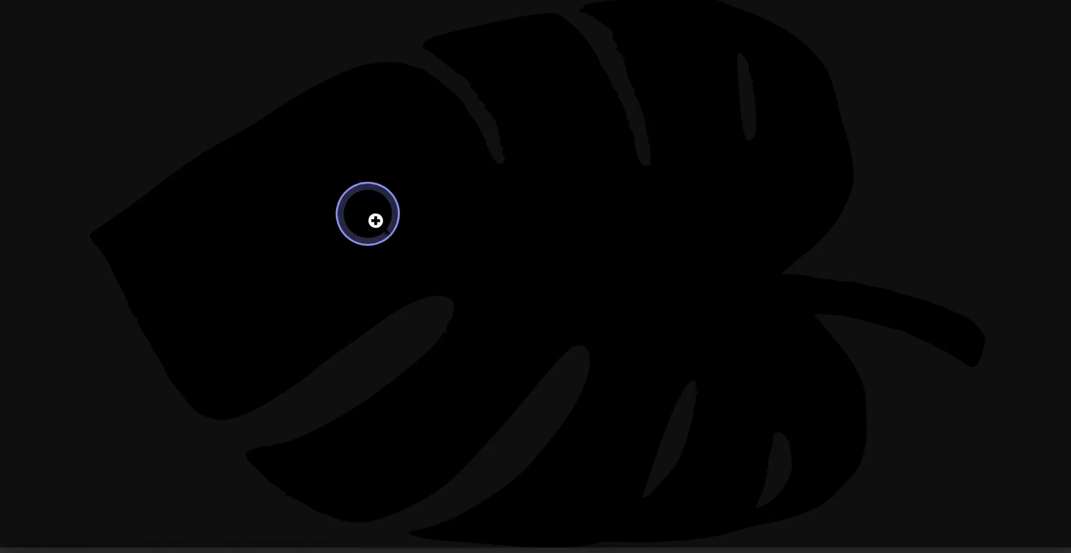
right_click(406, 220)
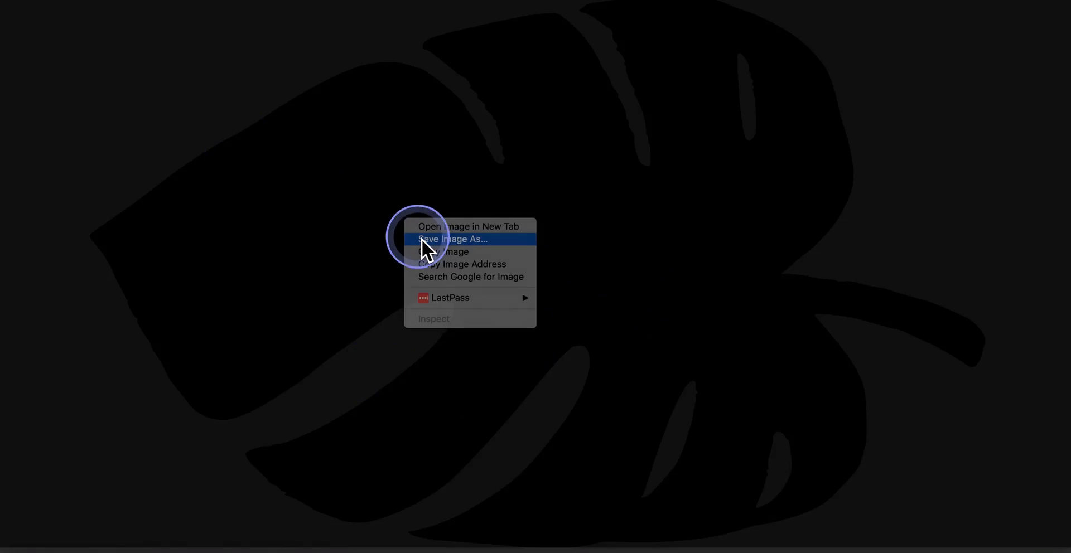
click(421, 239)
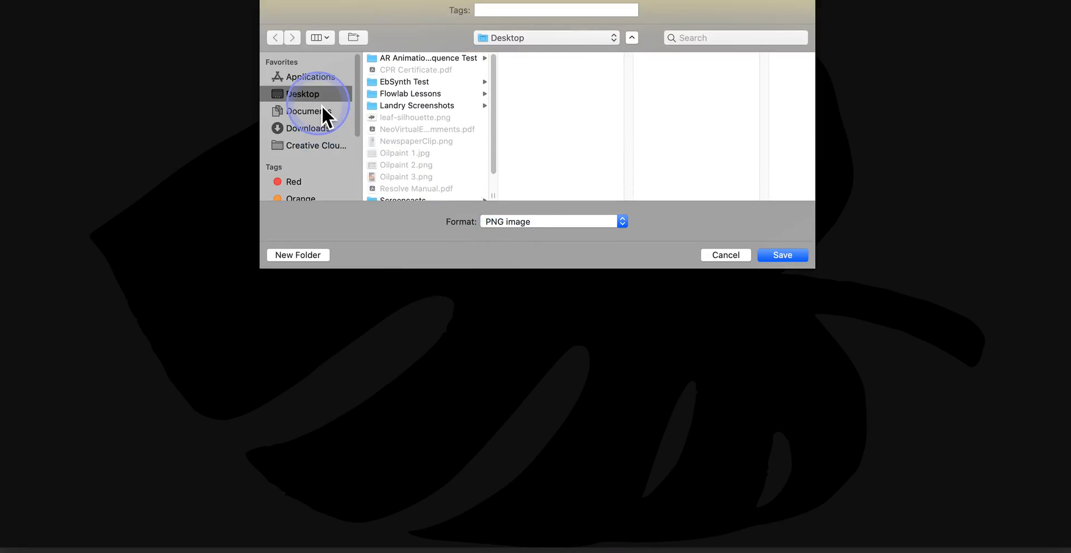
click(718, 255)
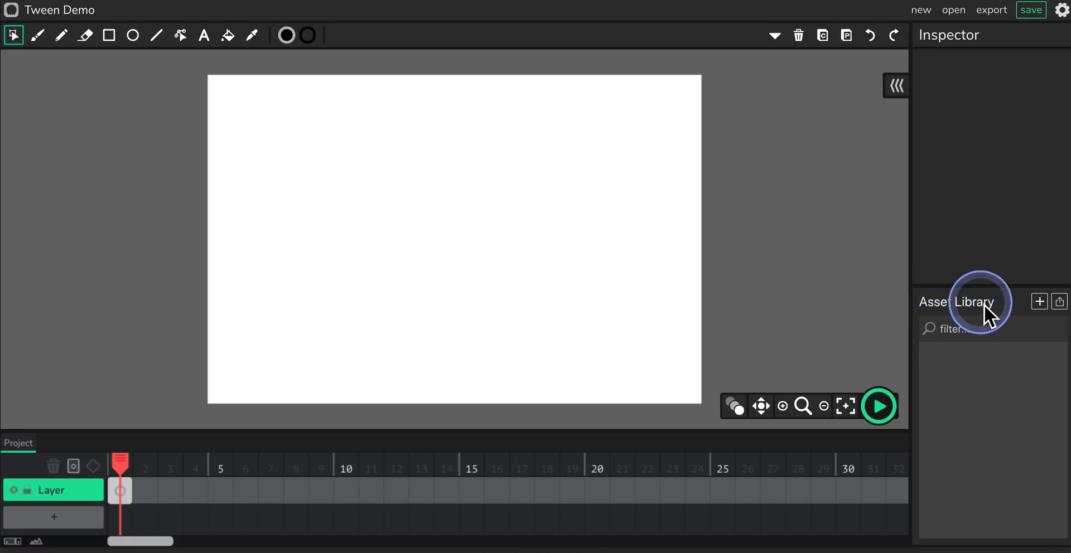
Step: Switch back to Wick Editor and import leaf-silhouette.png from the Desktop into the asset library
click(1060, 303)
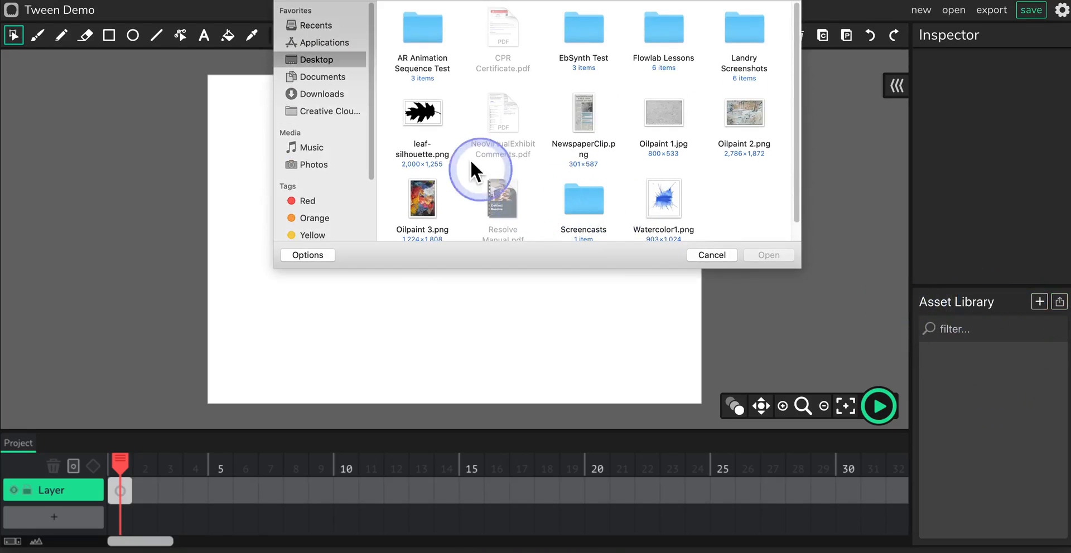
click(419, 113)
click(758, 255)
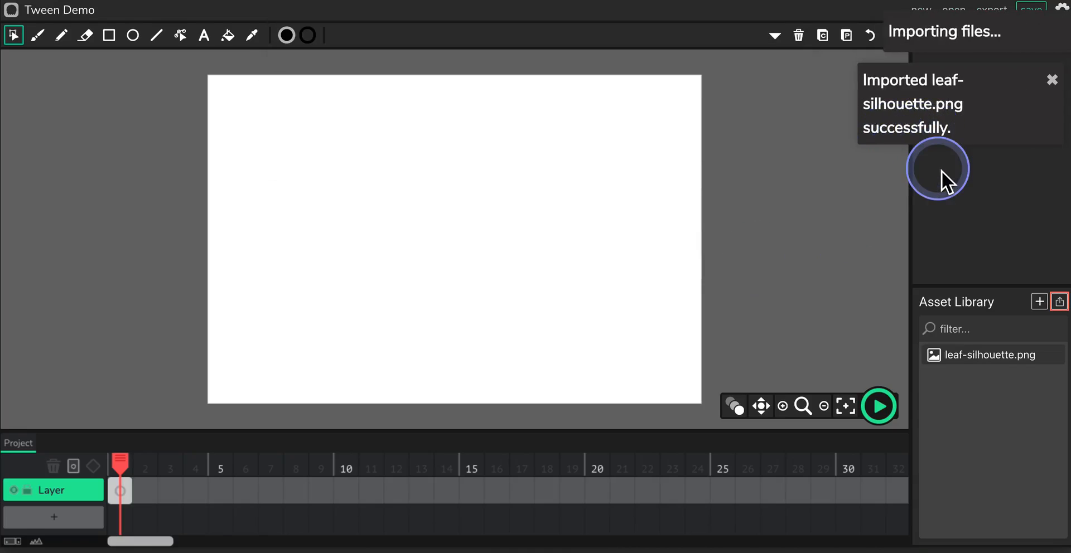
Step: Import NewspaperClip.png and Watercolor1.png from the Desktop into the asset library
click(1059, 302)
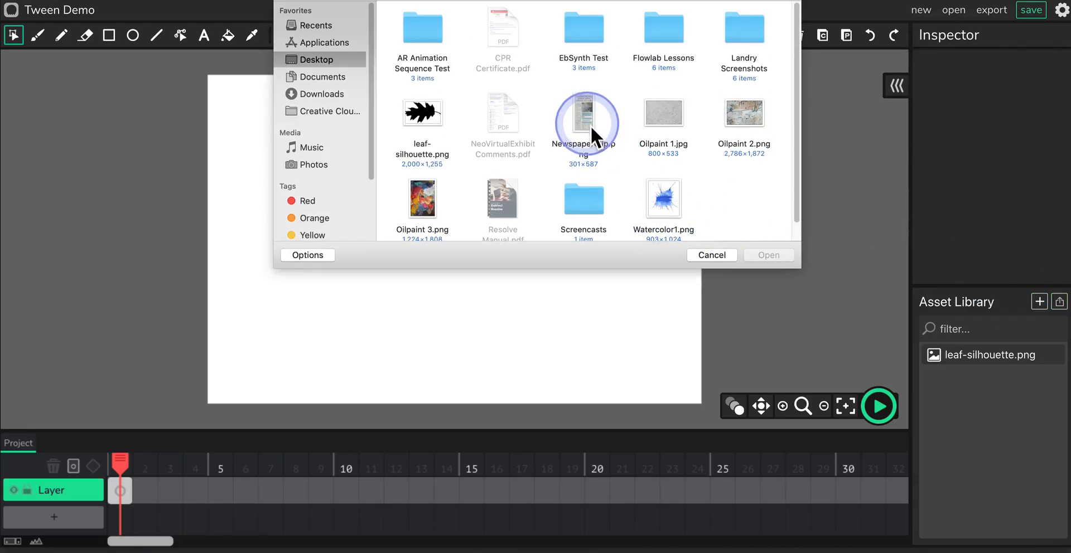
double_click(591, 126)
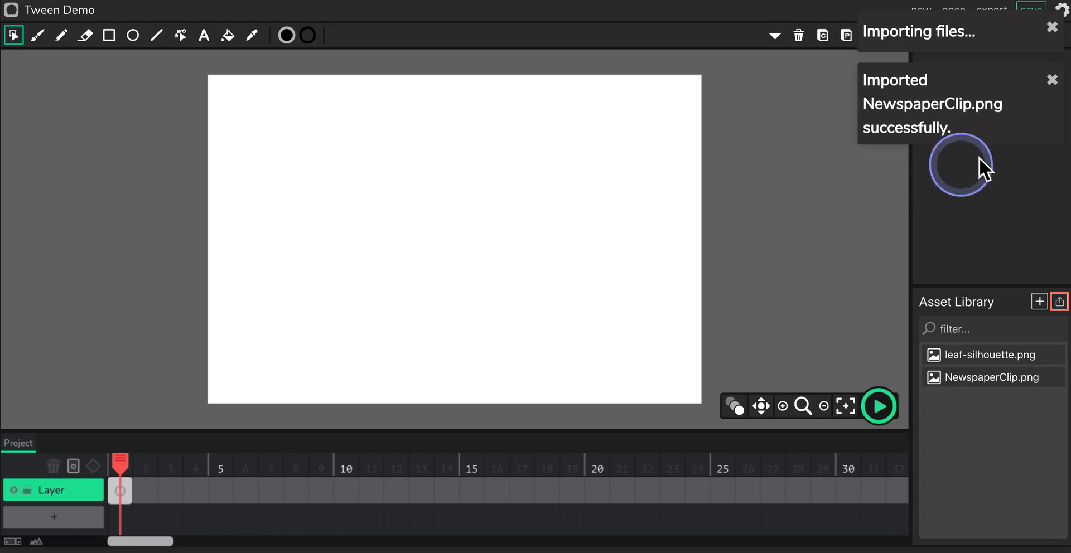
click(1051, 82)
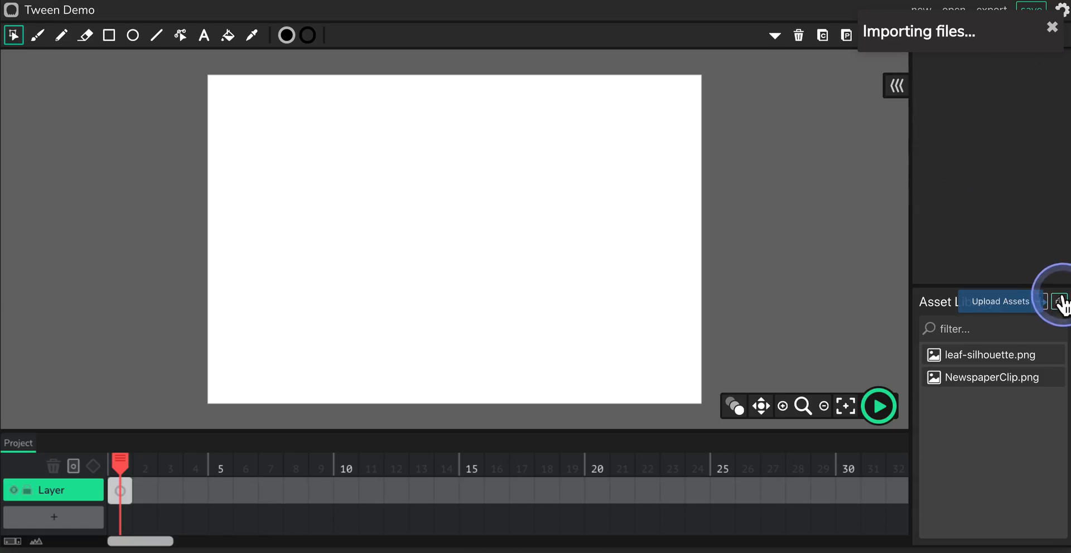
click(1060, 302)
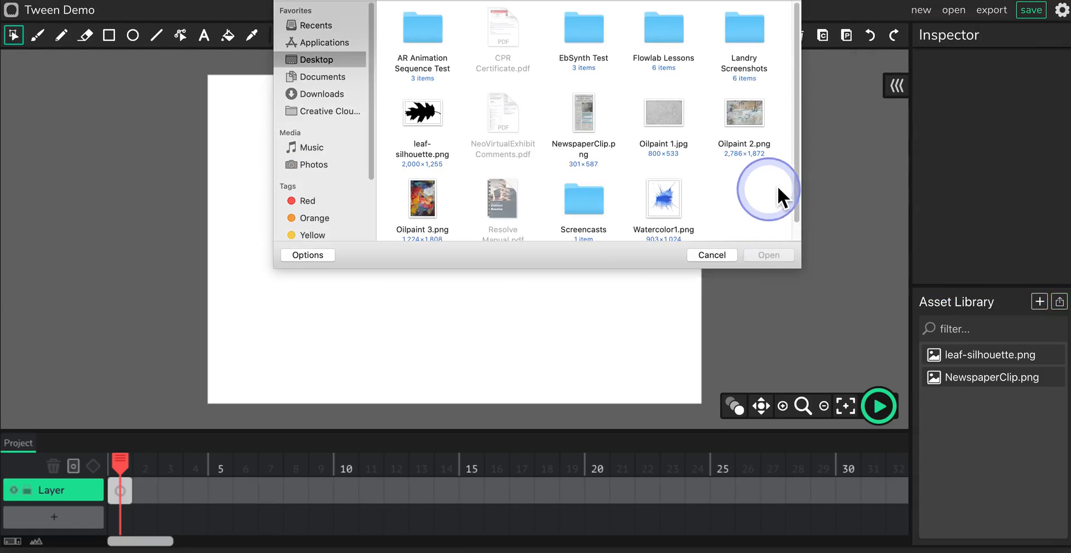
double_click(668, 191)
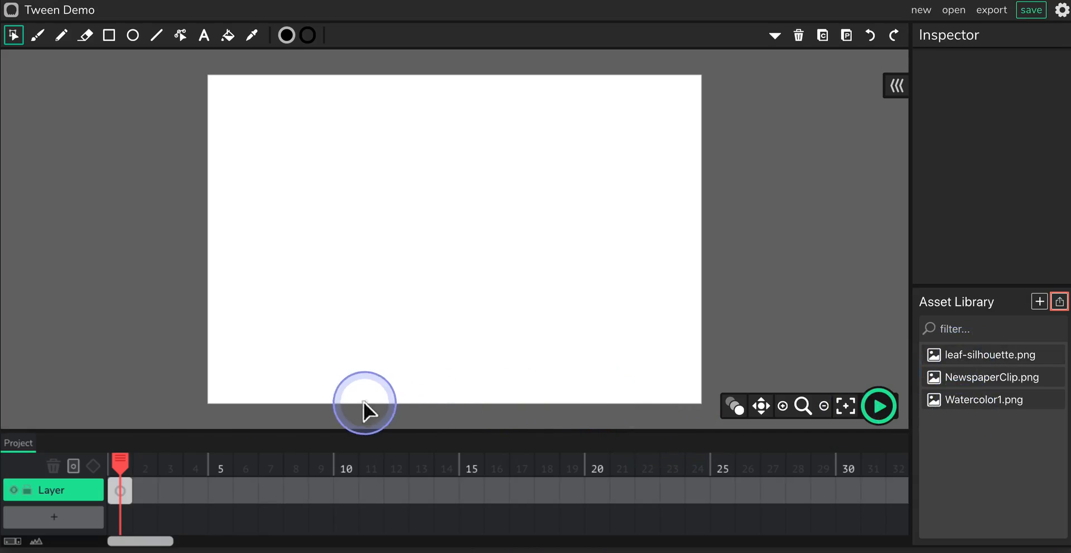
Step: Rename the existing timeline layer as Leaf
click(72, 491)
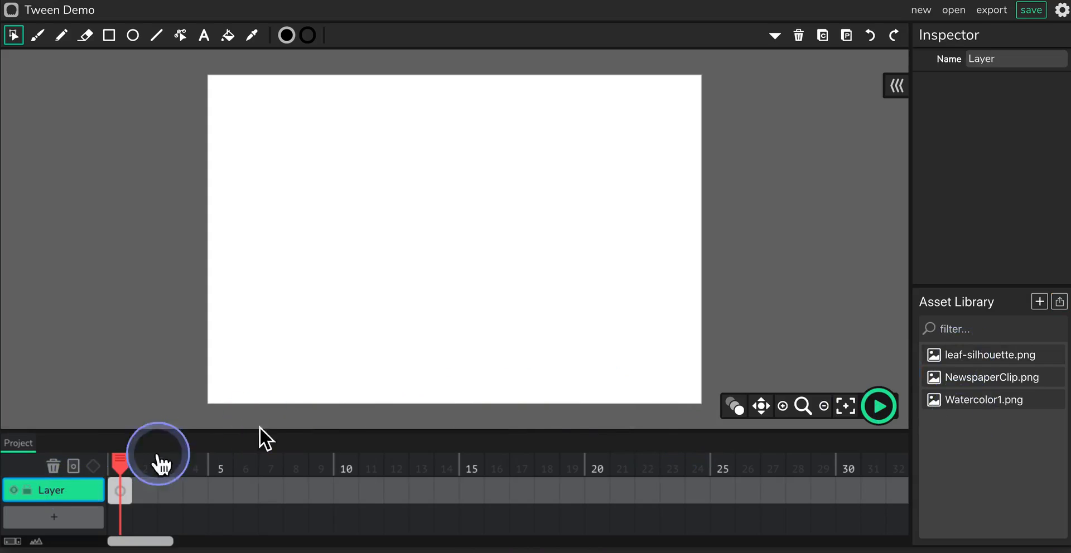
click(943, 60)
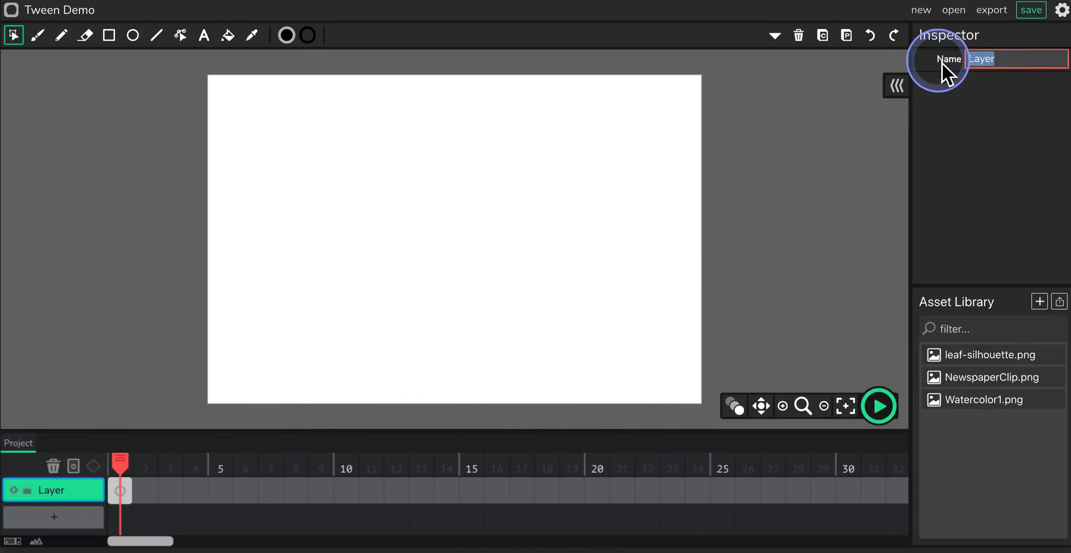
text(Leaf)
key(Return)
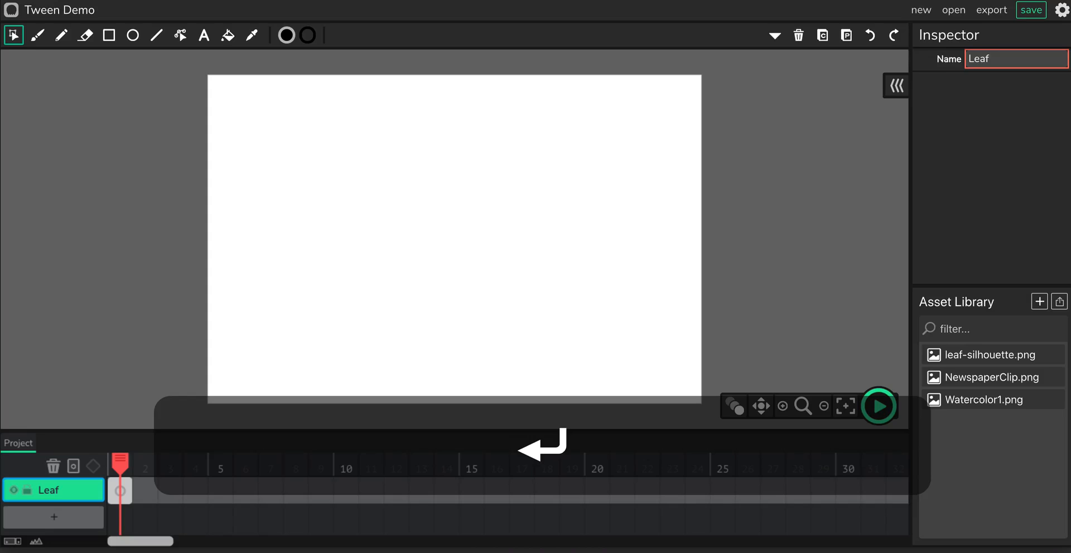
Step: Add the leaf-silhouette.png asset to the canvas on frame 1 of the Leaf layer
click(118, 489)
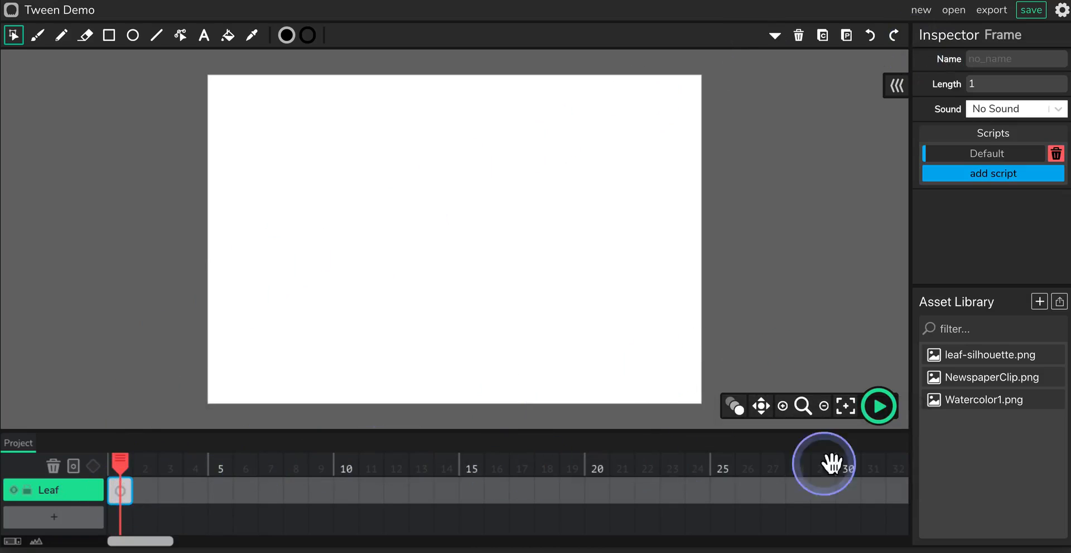
click(940, 355)
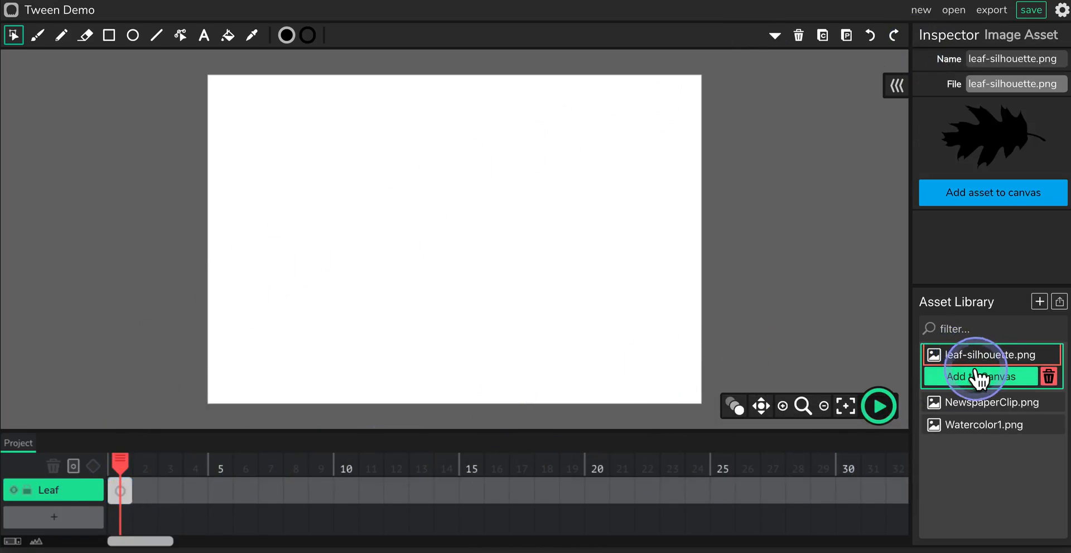
click(978, 378)
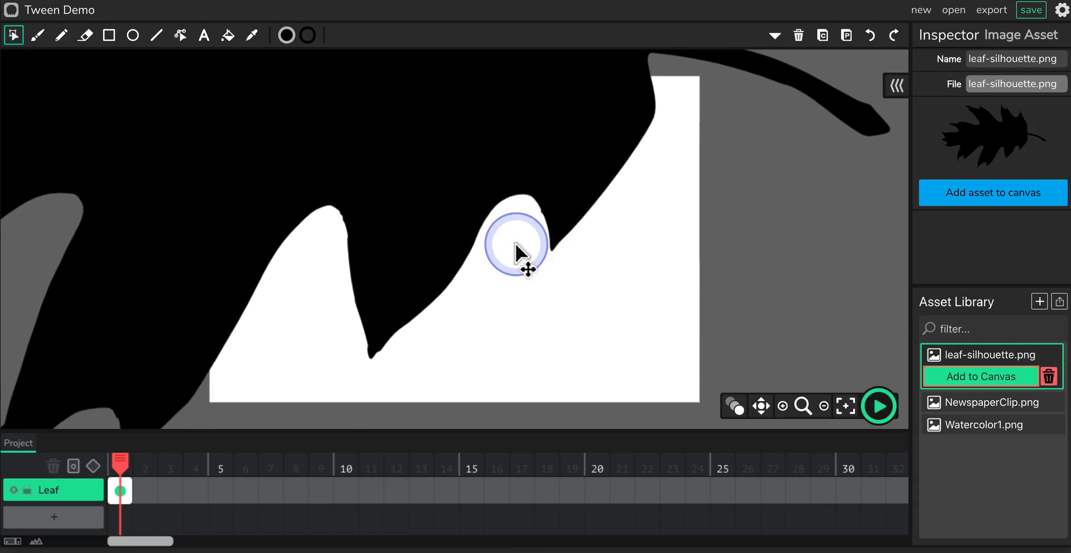
Step: Shift the leaf image slightly down and to the right, and shrink it to about 907 by 798 pixels
scroll(516, 254, down, 2)
scroll(516, 253, down, 1)
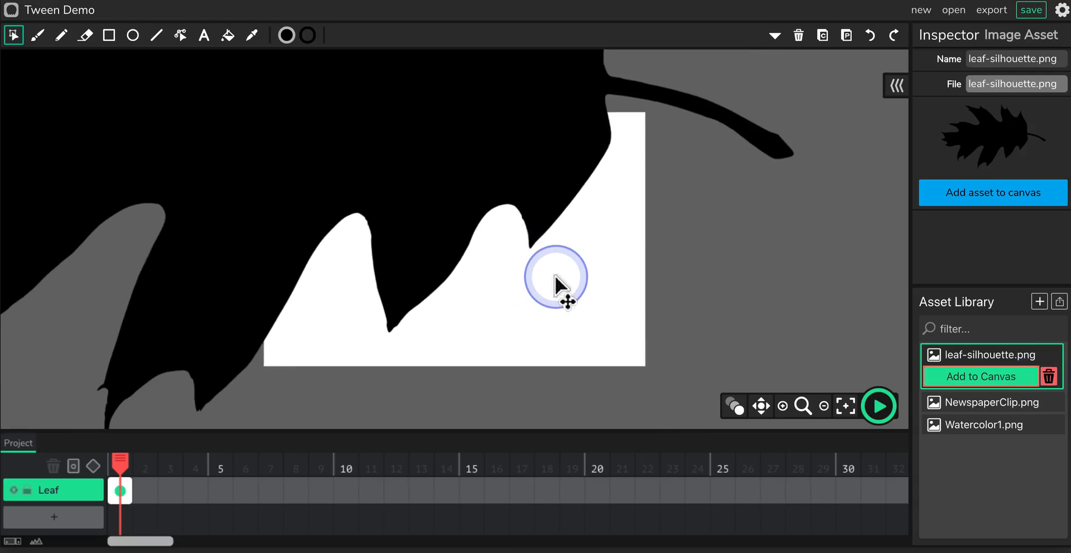
scroll(555, 275, down, 2)
scroll(555, 275, down, 2)
click(429, 175)
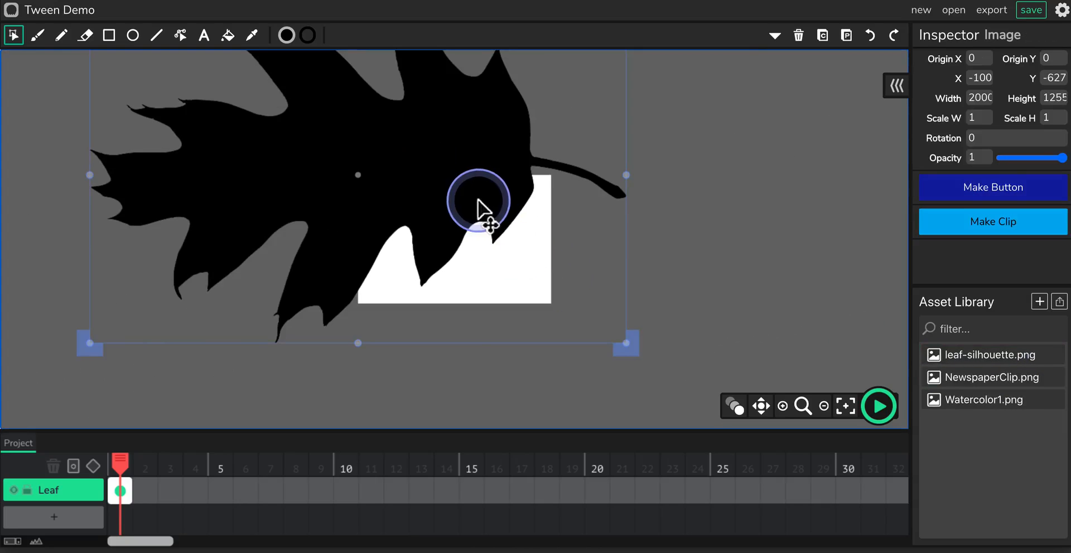
drag(446, 167, 464, 189)
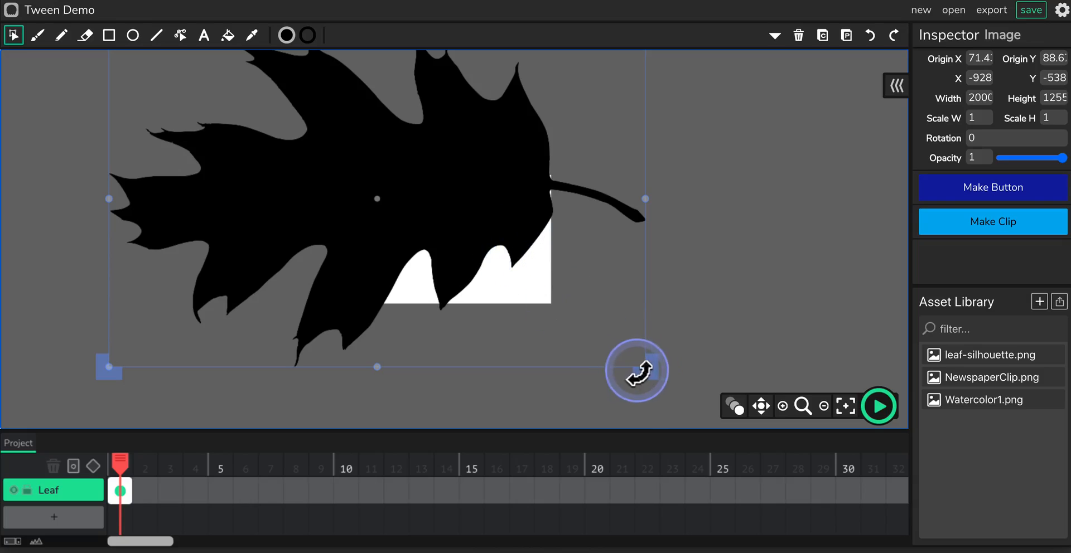
drag(642, 367, 496, 308)
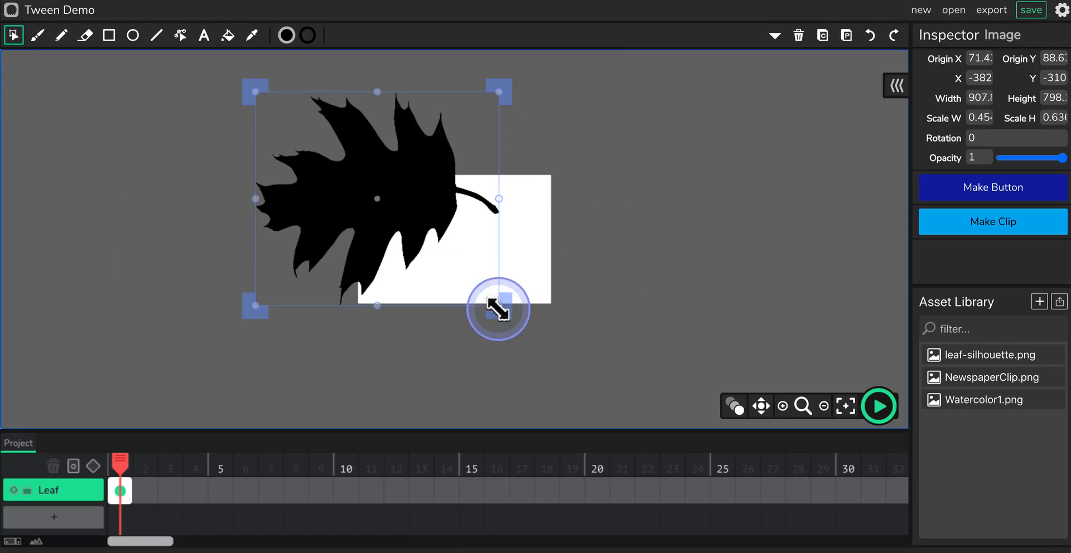
Step: Undo the uneven resizing of the leaf image
key(super+z)
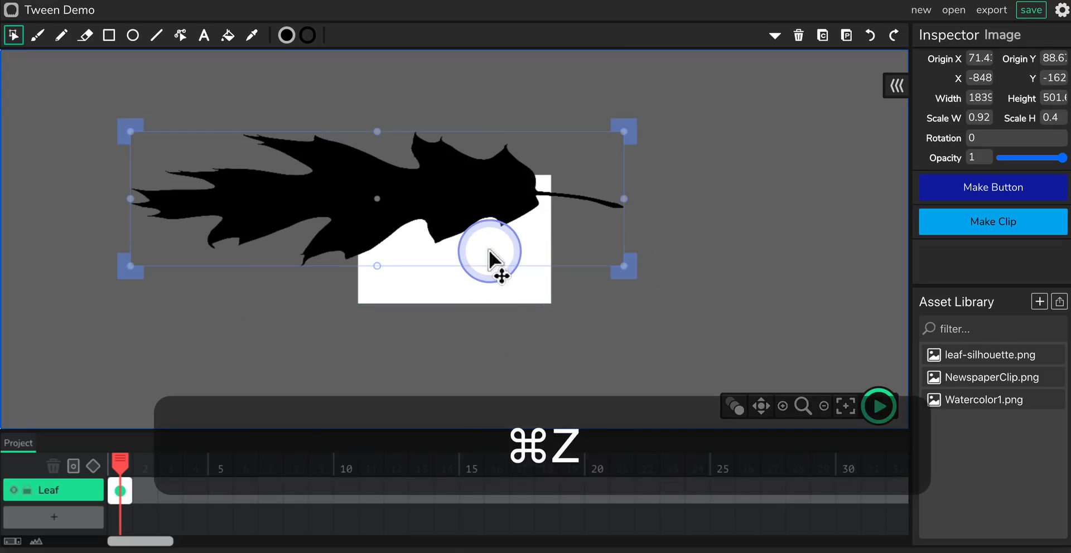
key(super+z)
key(super+z)
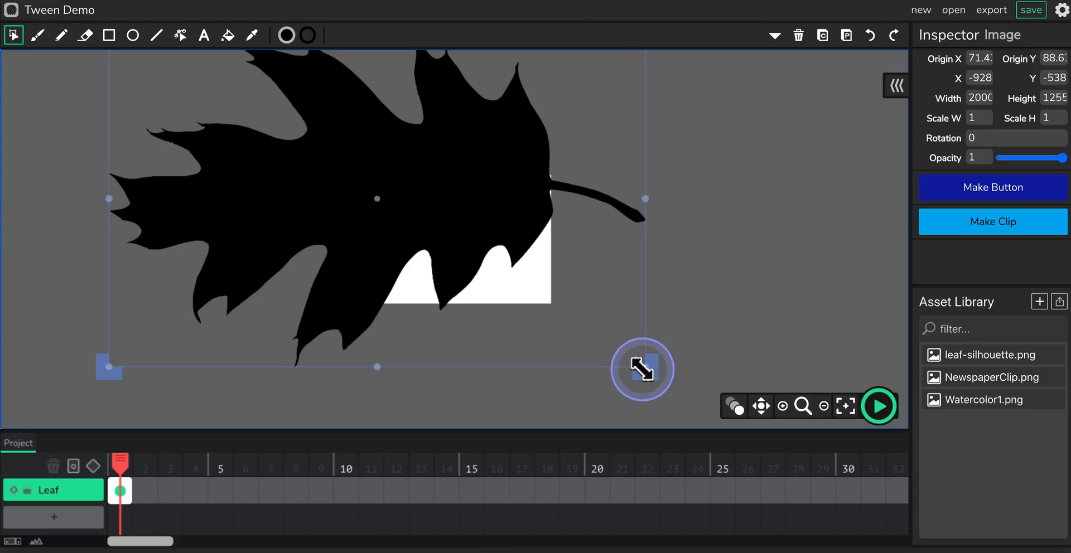
Step: Scale the leaf proportionally to about 204 by 128 pixels and place it near the white canvas's lower-left corner
drag(643, 370, 447, 240)
scroll(470, 305, up, 5)
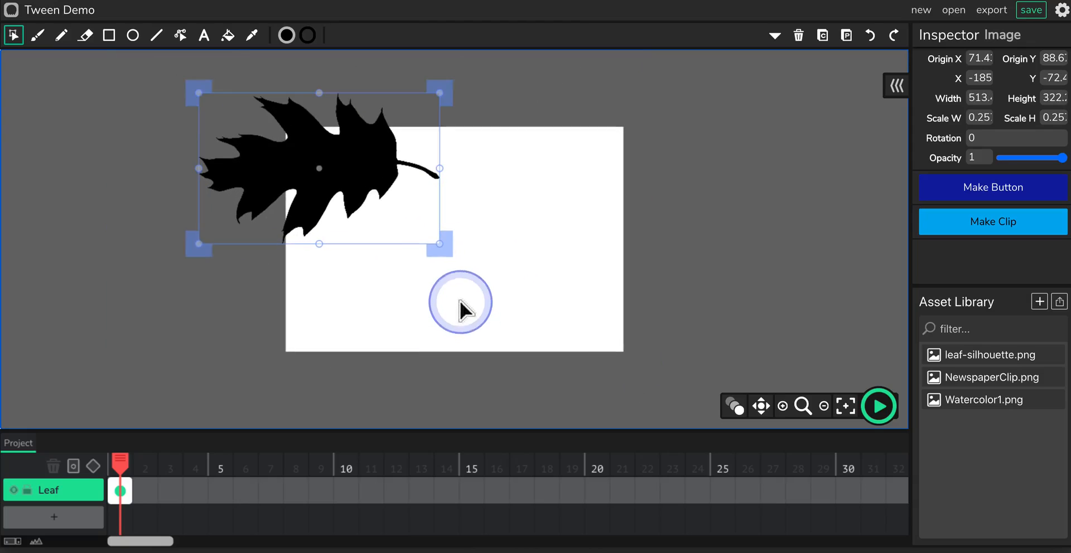
drag(368, 212, 473, 304)
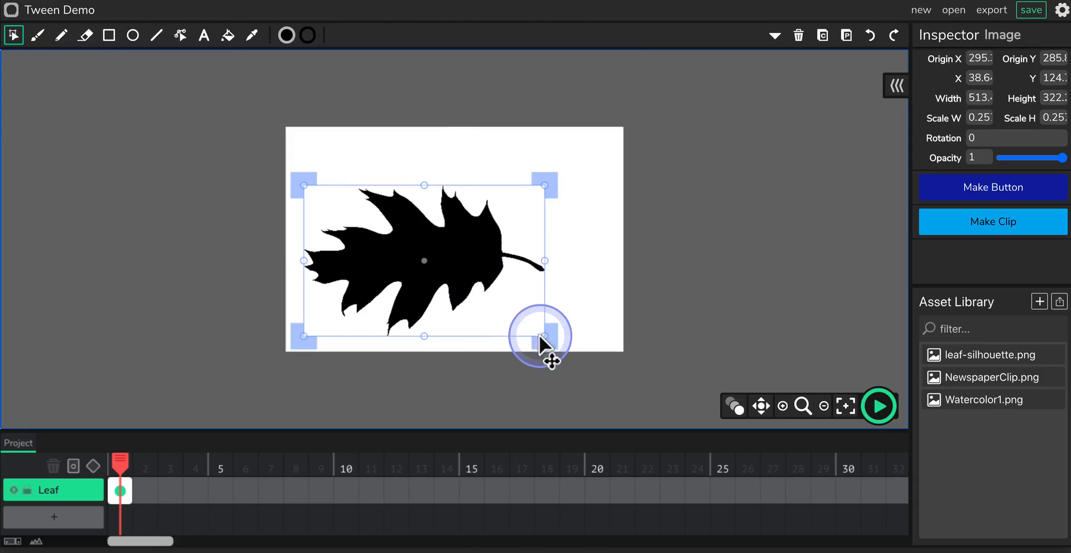
drag(540, 336, 474, 304)
scroll(489, 324, up, 3)
drag(432, 253, 341, 303)
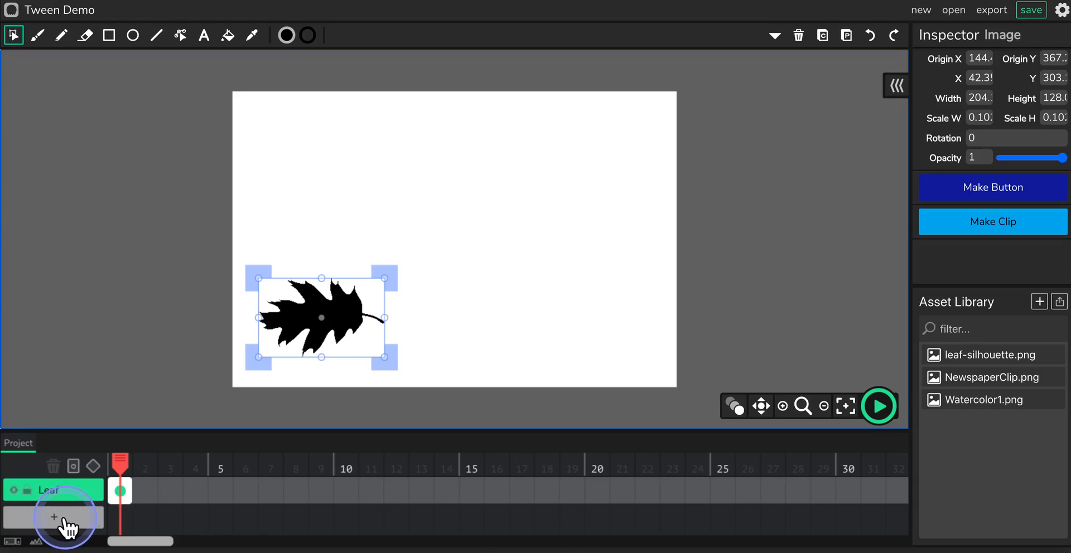
Step: Add a second timeline layer and name it Newspaper
click(54, 518)
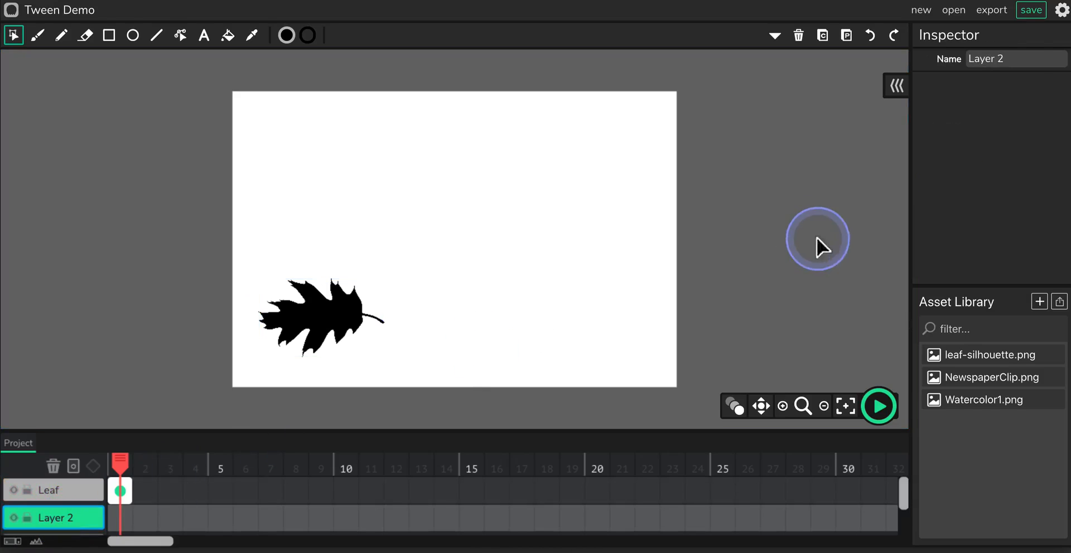
drag(1015, 66, 939, 63)
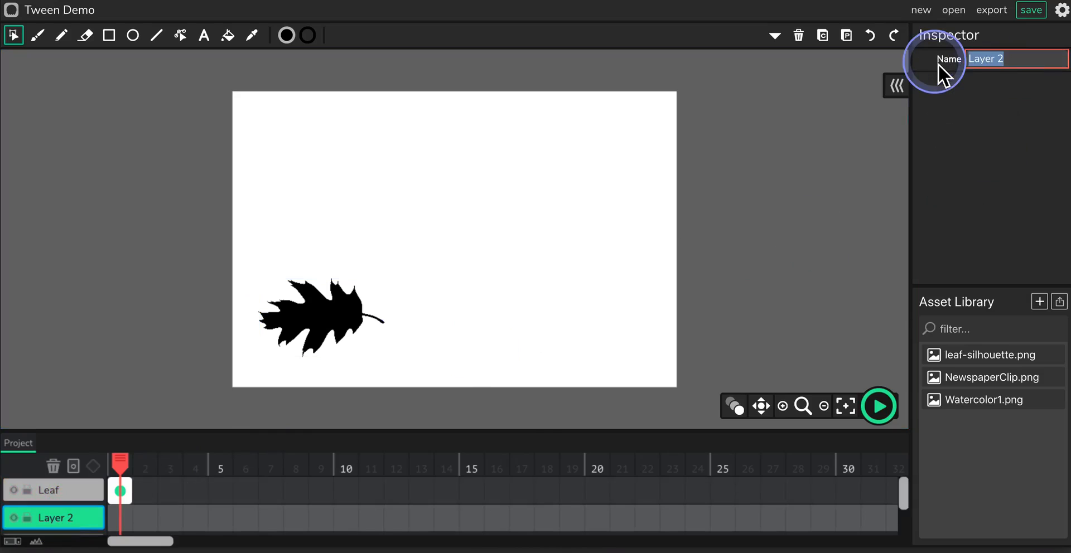
text(Newspaper)
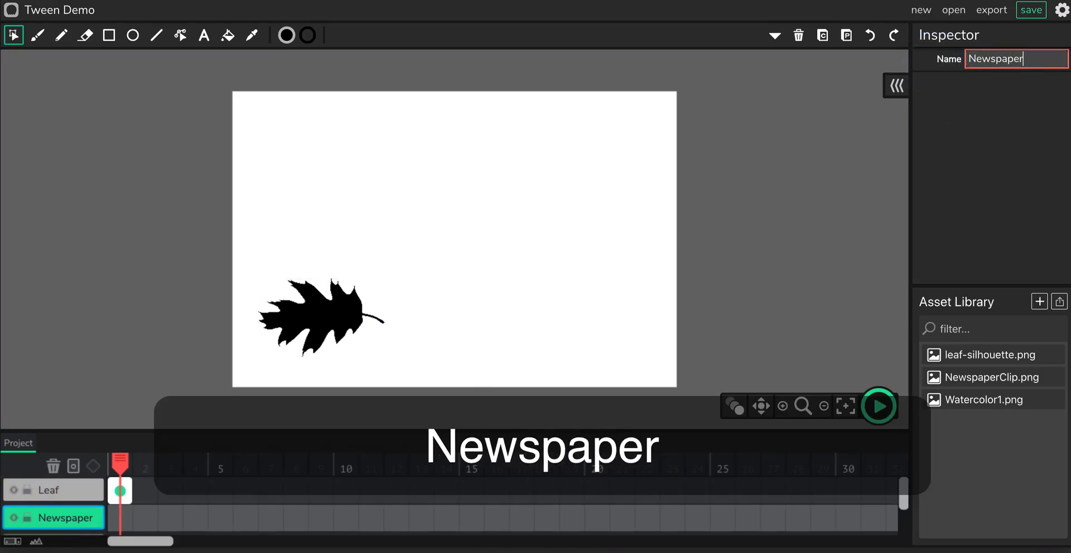
click(745, 225)
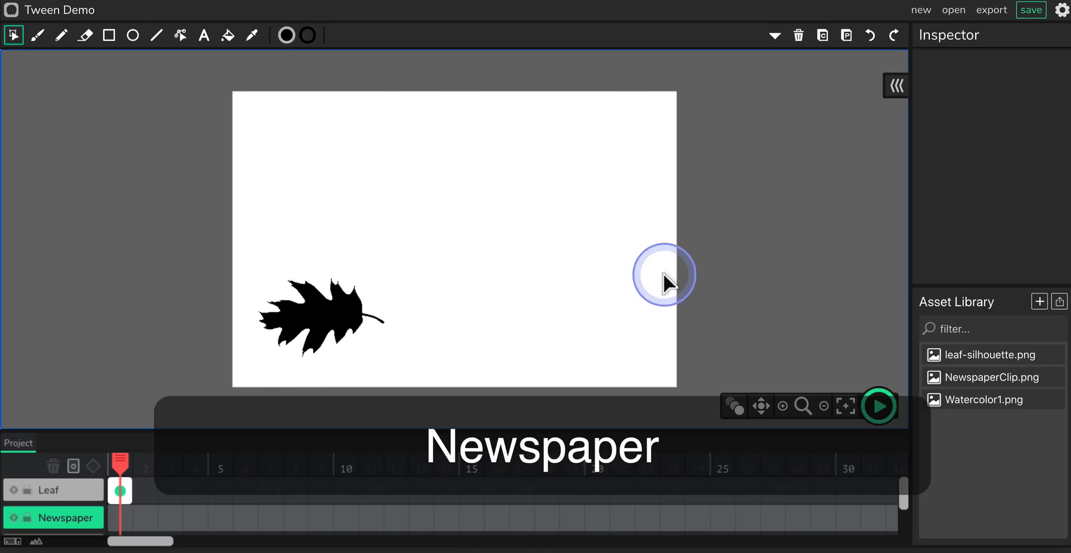
Step: Create frame 1 on the Newspaper layer, add the NewspaperClip.png asset to it, and move the clipping onto the canvas behind the leaf
click(121, 519)
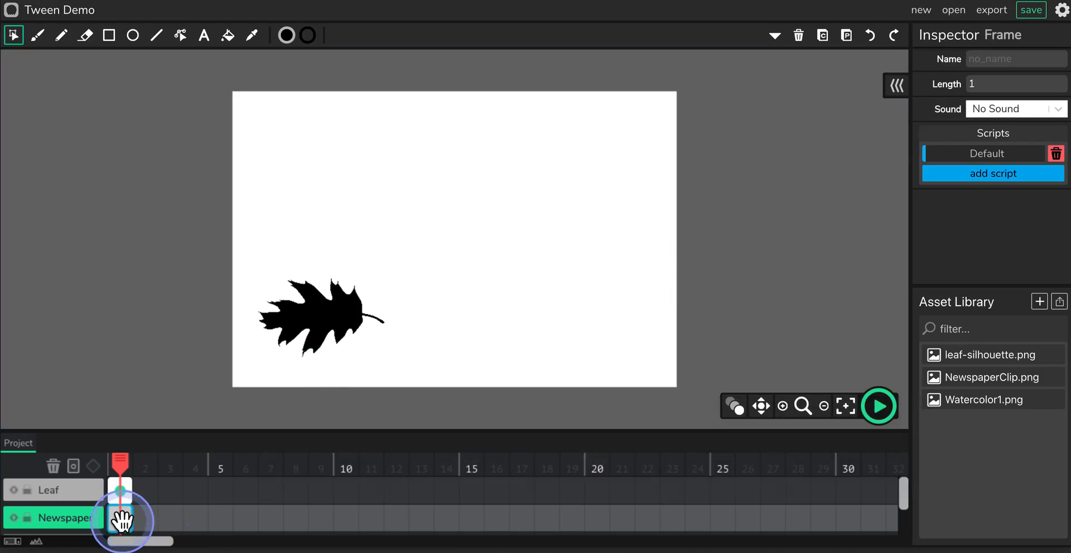
click(986, 379)
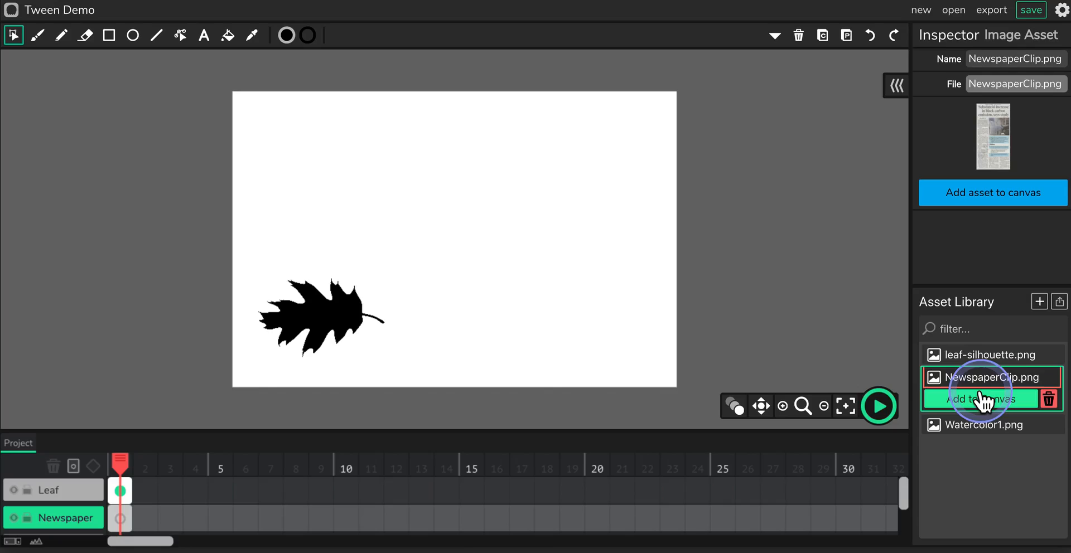
click(984, 399)
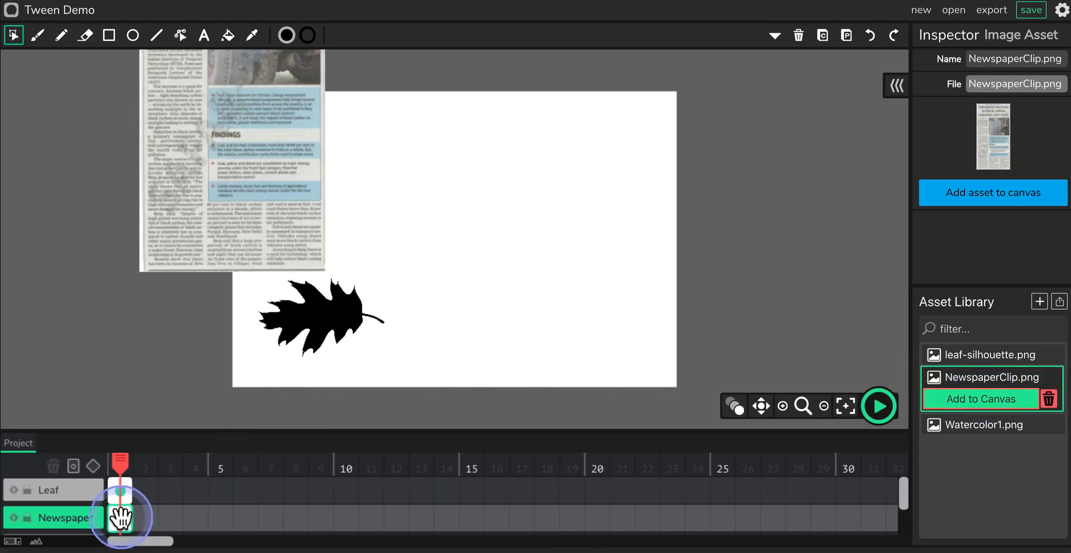
mouse_move(142, 524)
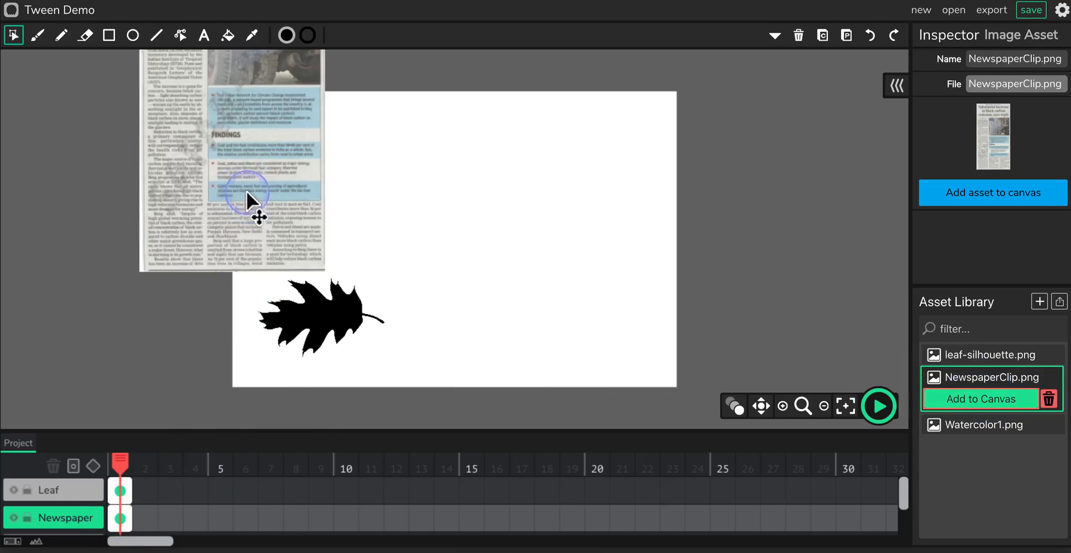
drag(246, 190, 422, 301)
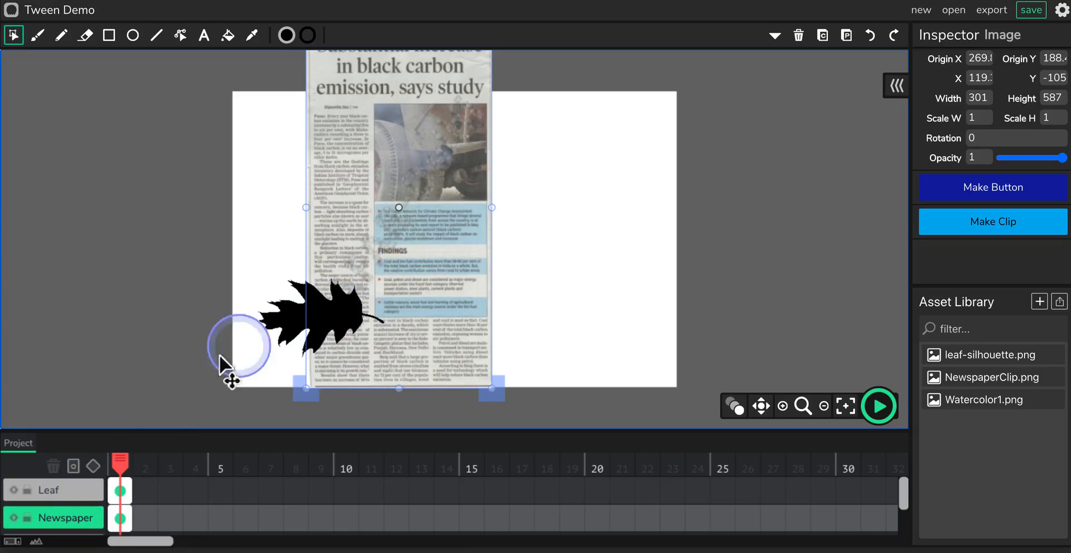
Step: Move the Newspaper layer above the Leaf layer and return it below to compare the stacking order
click(65, 520)
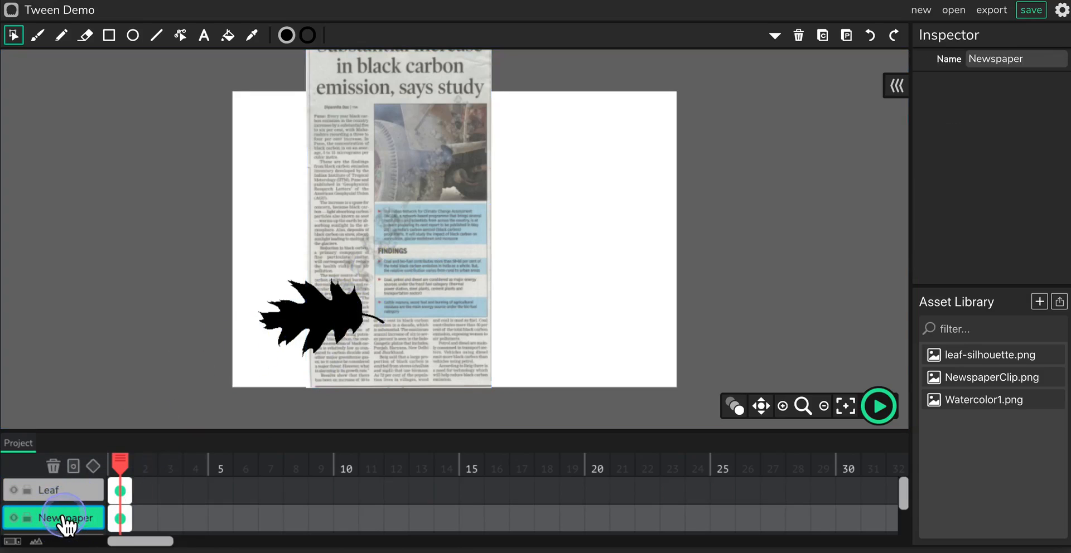
drag(64, 488, 67, 493)
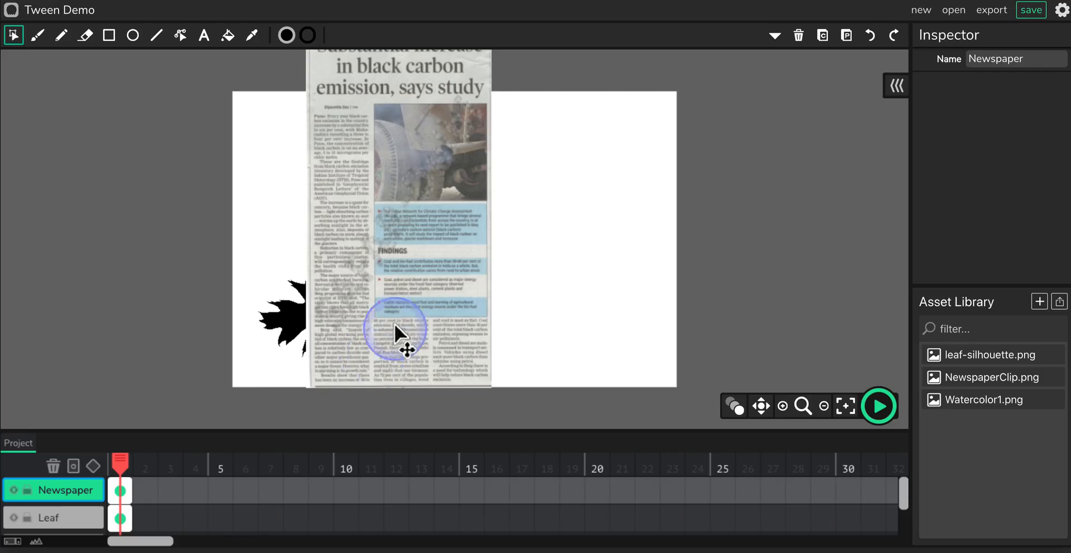
scroll(390, 316, down, 1)
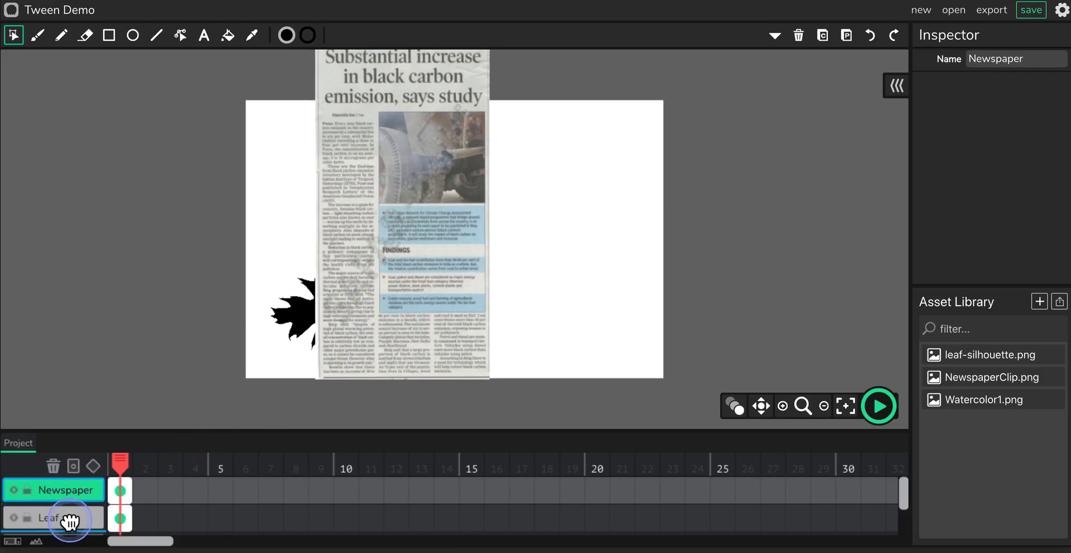
drag(70, 522, 72, 526)
Step: Shrink the newspaper clipping to about 139 by 271 pixels and place it in the canvas's lower-left corner
click(460, 232)
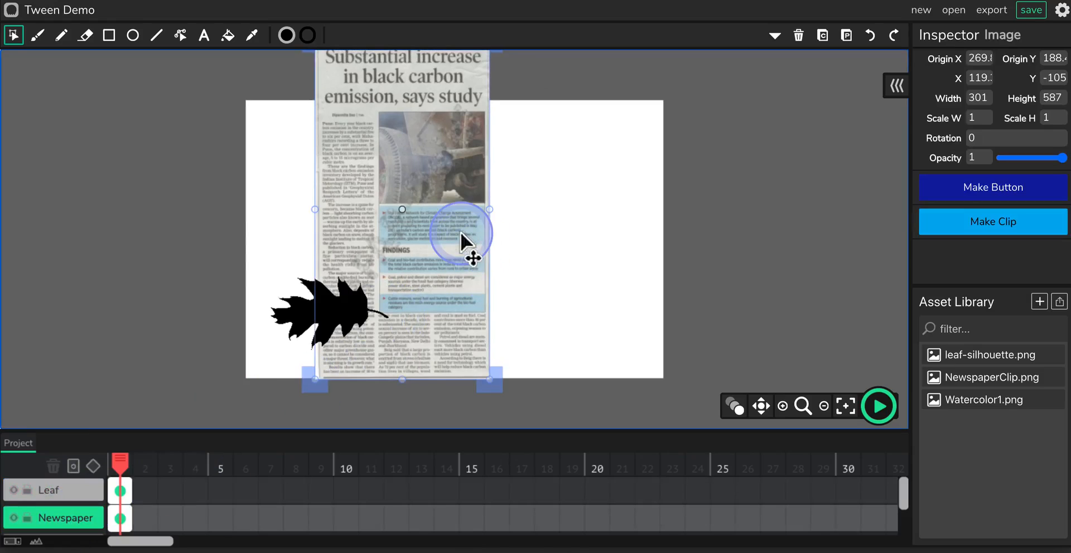
drag(487, 383, 437, 298)
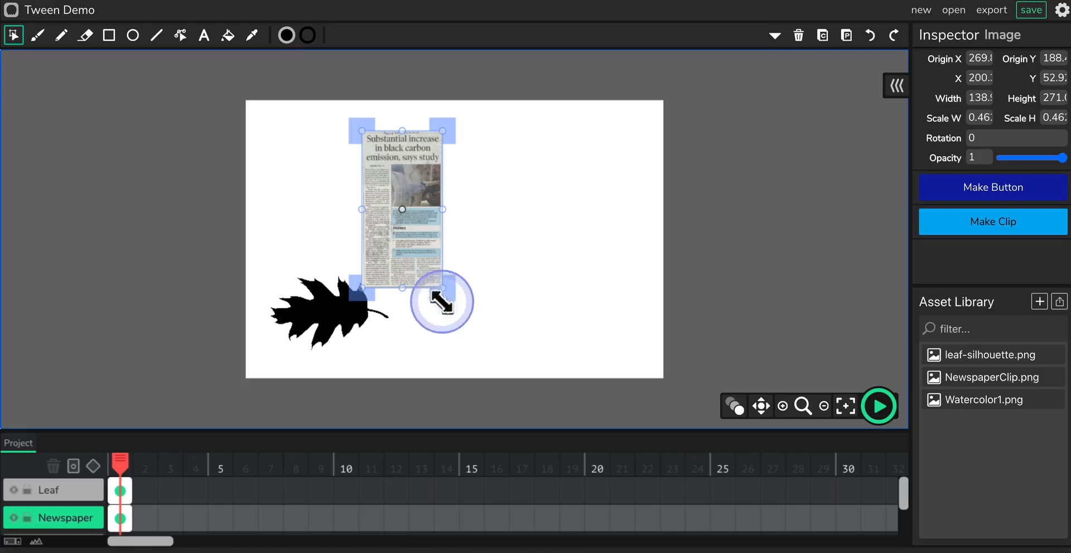
drag(414, 256, 307, 340)
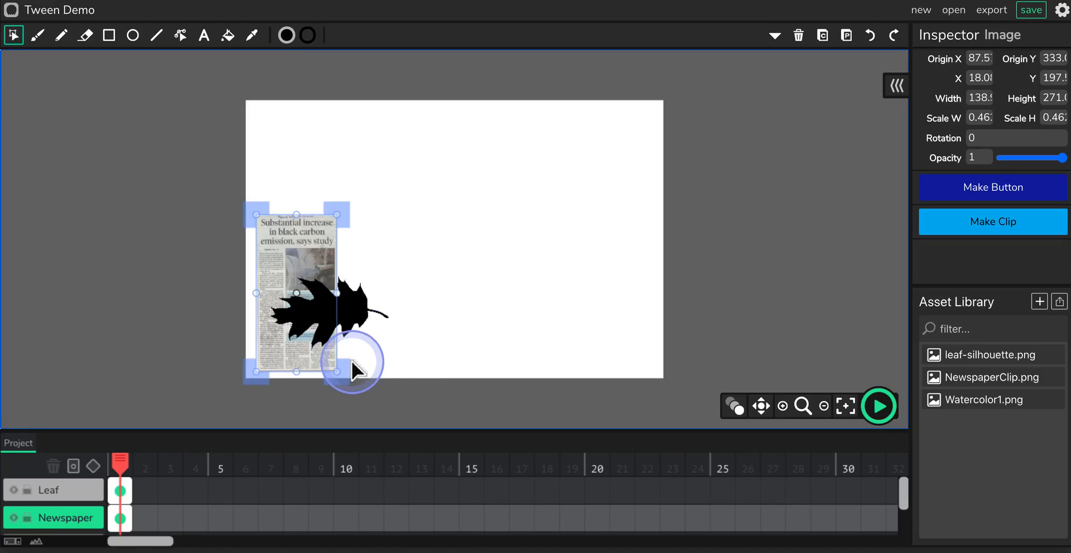
scroll(352, 365, up, 3)
click(383, 352)
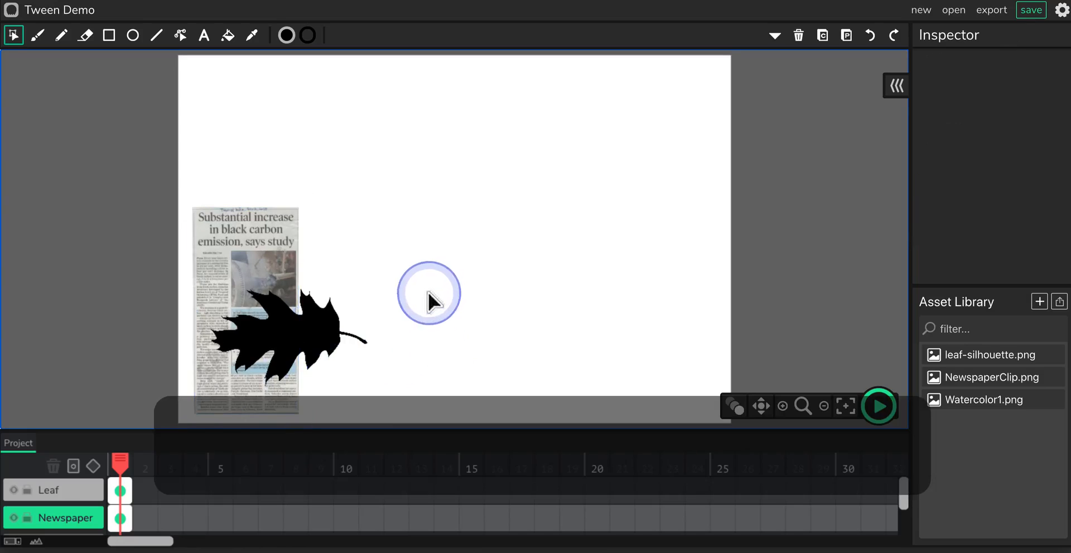
Step: Rotate the leaf about 180 degrees and move it off the canvas beyond the upper-left edge
click(316, 339)
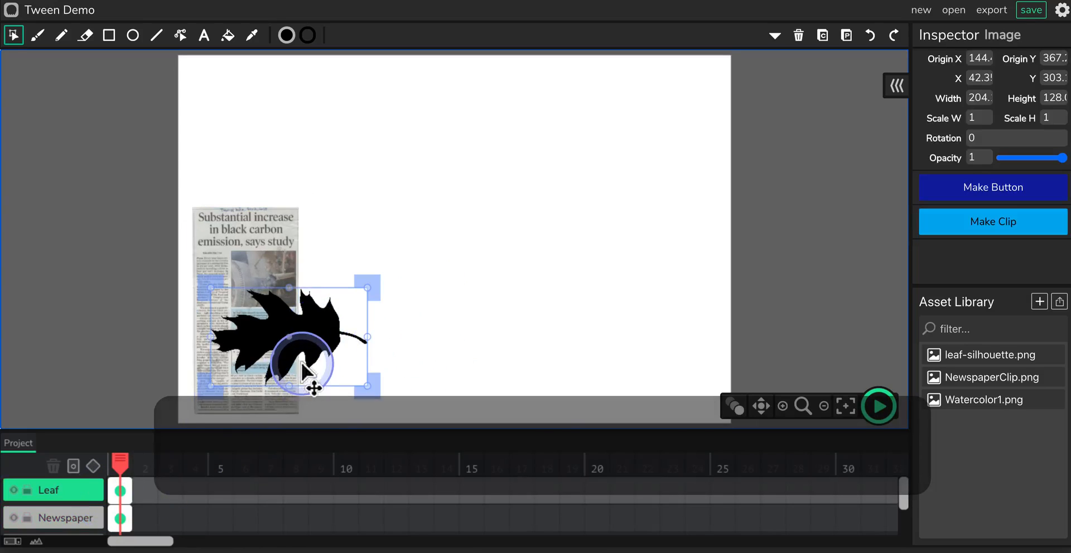
drag(313, 383, 311, 167)
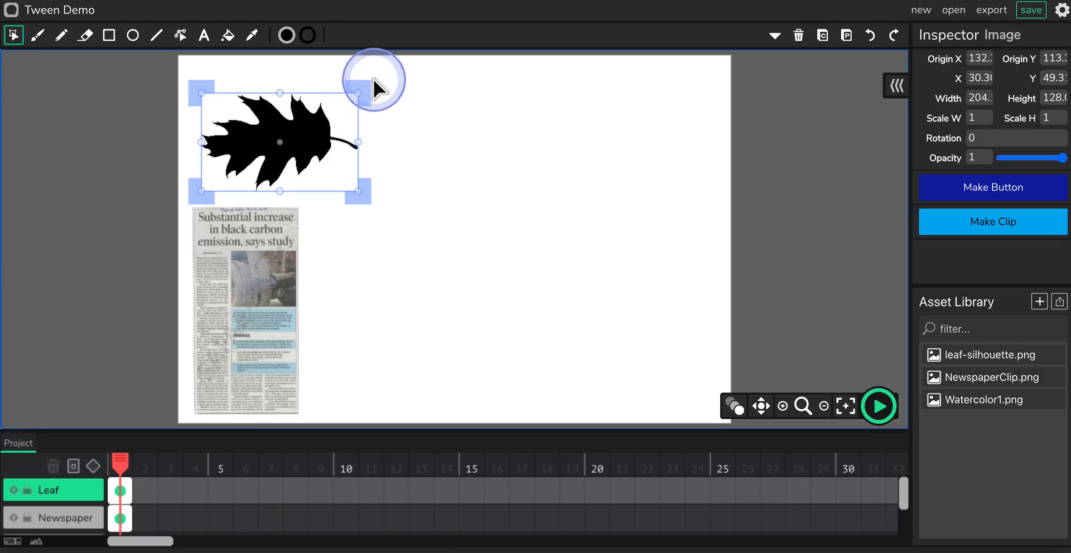
drag(369, 81, 200, 211)
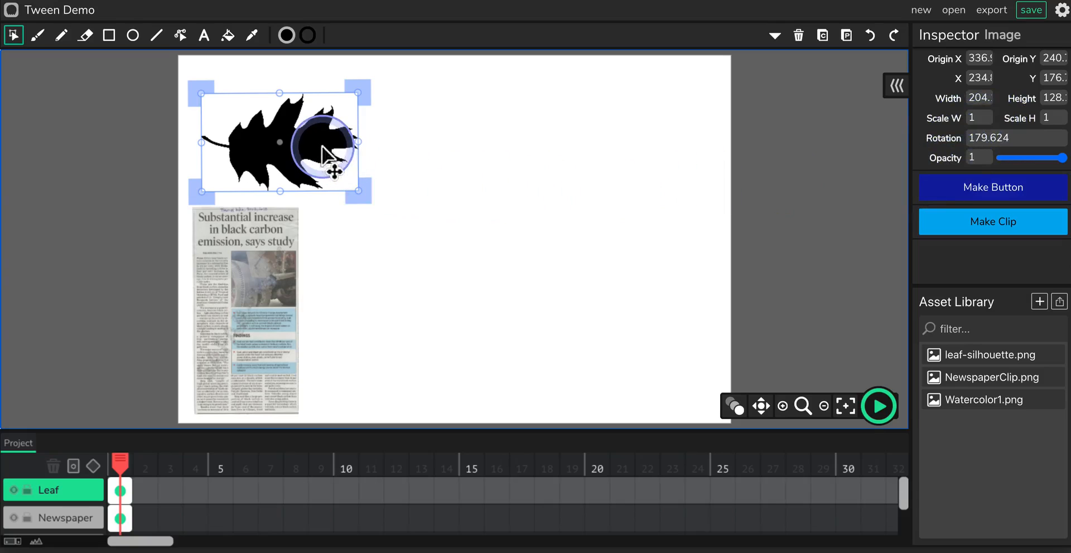
drag(322, 144, 132, 129)
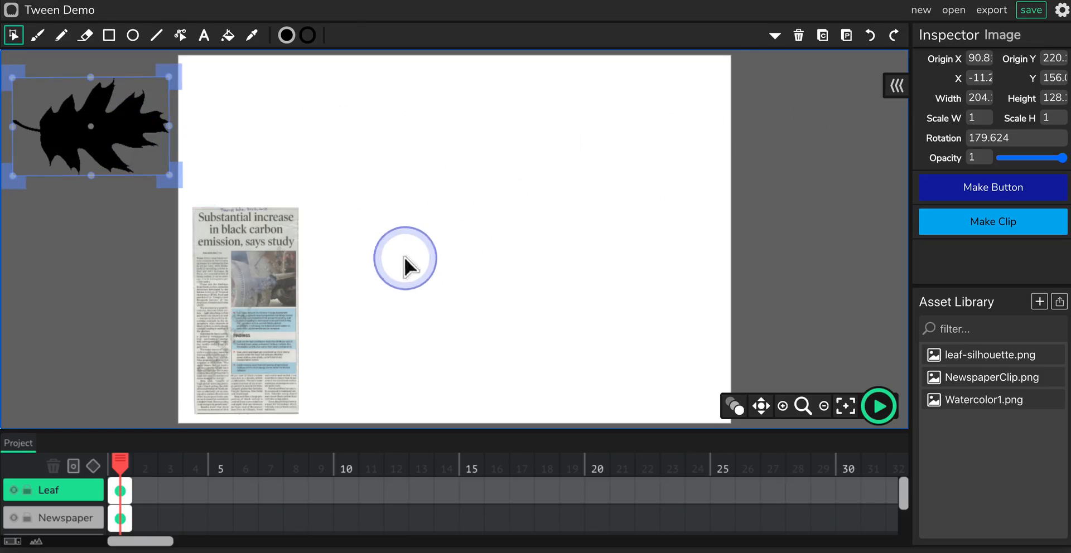
Step: Extend the Leaf layer's frame to a length of 24 and add a tween at frame 1
click(123, 489)
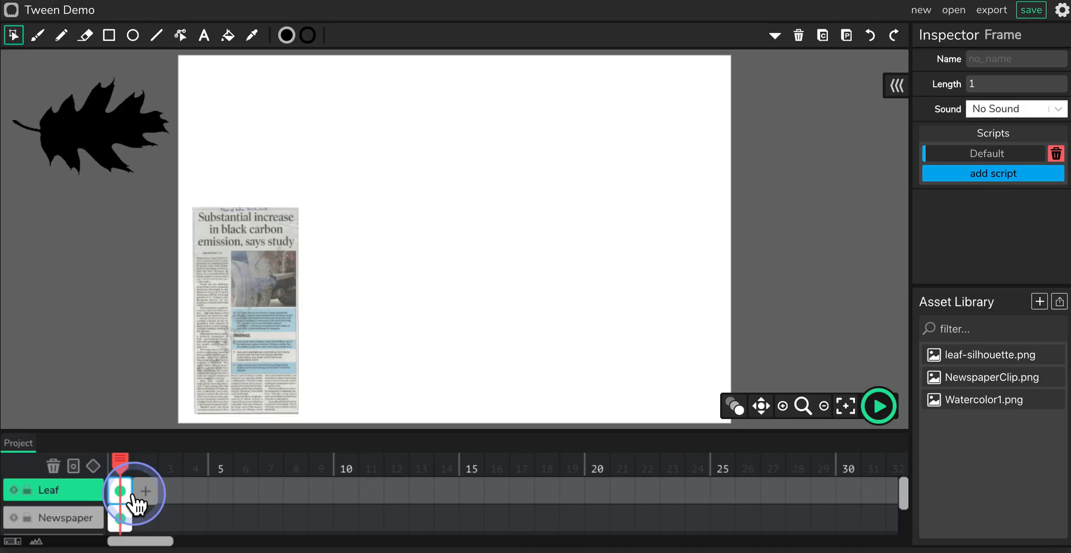
drag(141, 497, 709, 491)
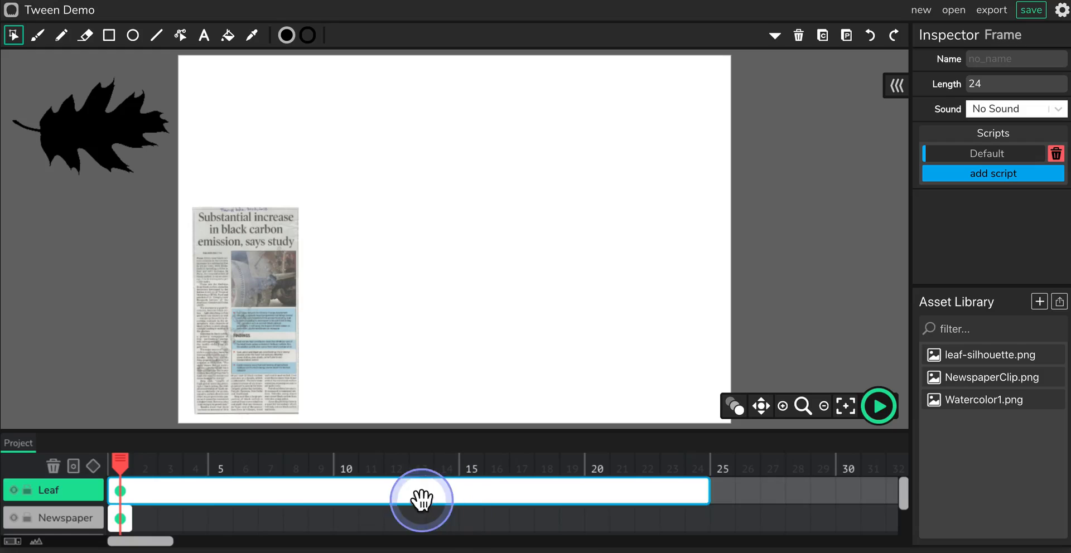
click(98, 477)
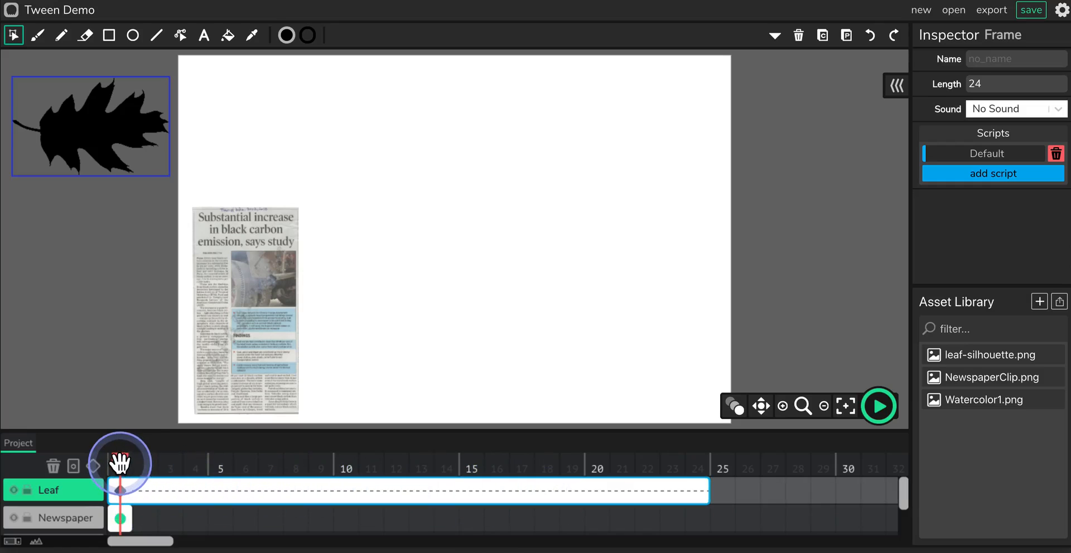
Step: At frame 24, move the leaf off the canvas beyond its upper-right edge, and play the animation from frame 1
drag(121, 462, 700, 480)
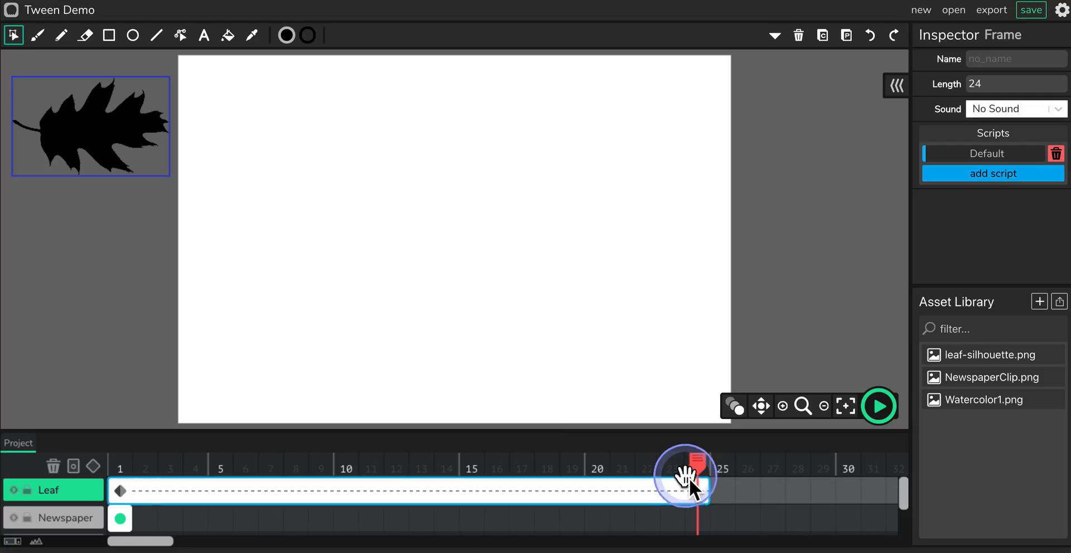
drag(122, 133, 852, 117)
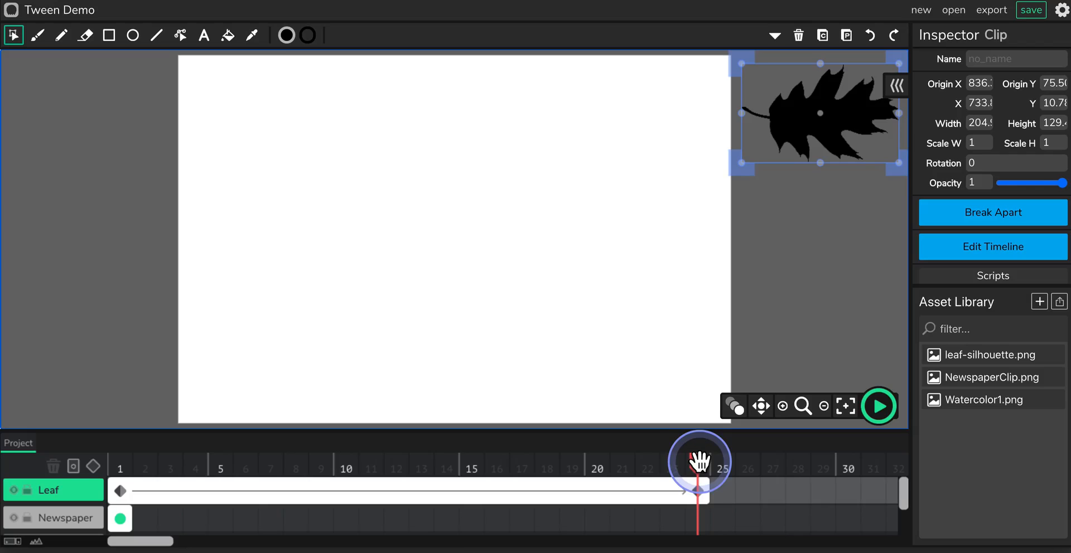
drag(701, 464, 113, 464)
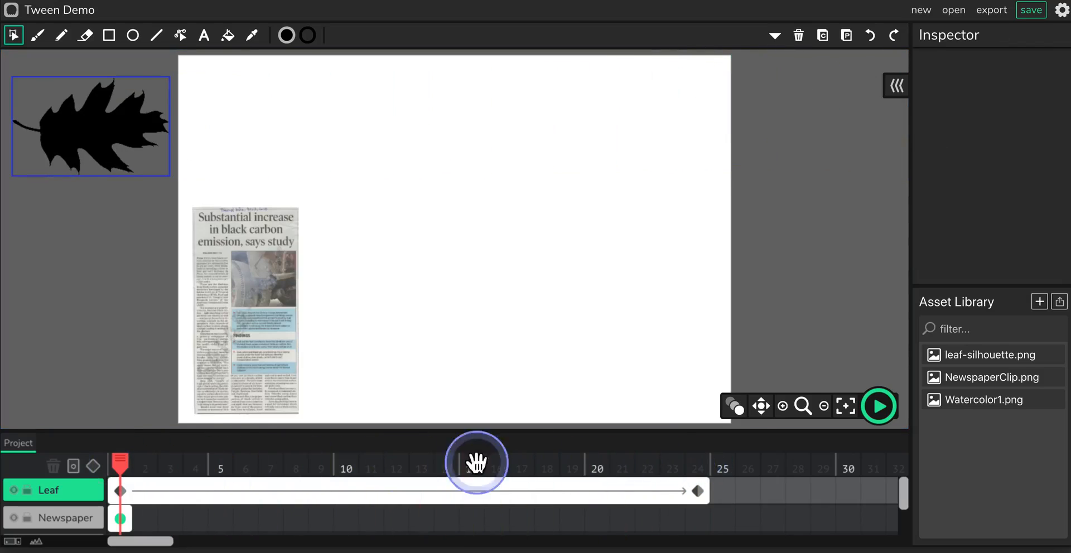
click(879, 408)
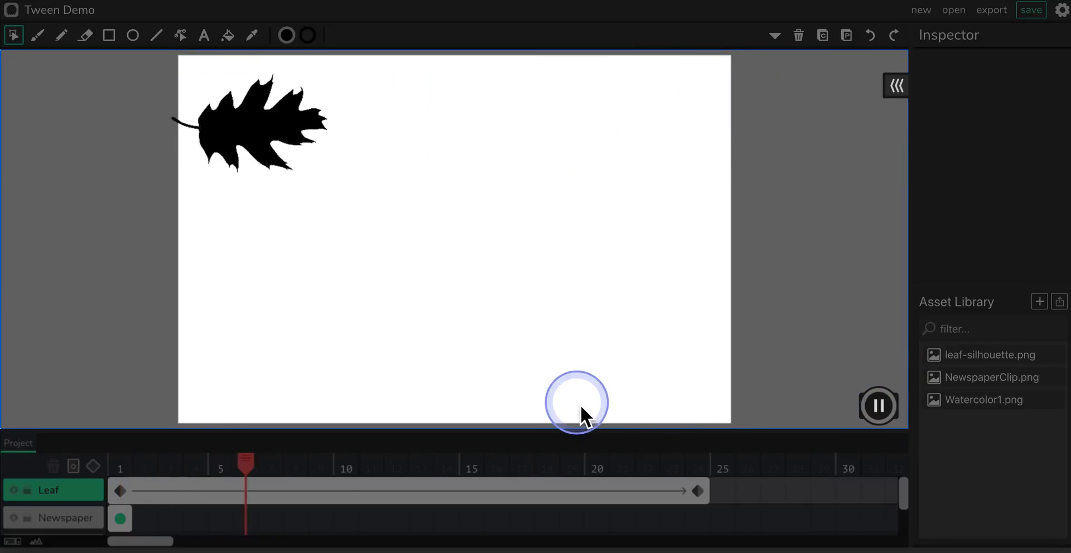
click(877, 410)
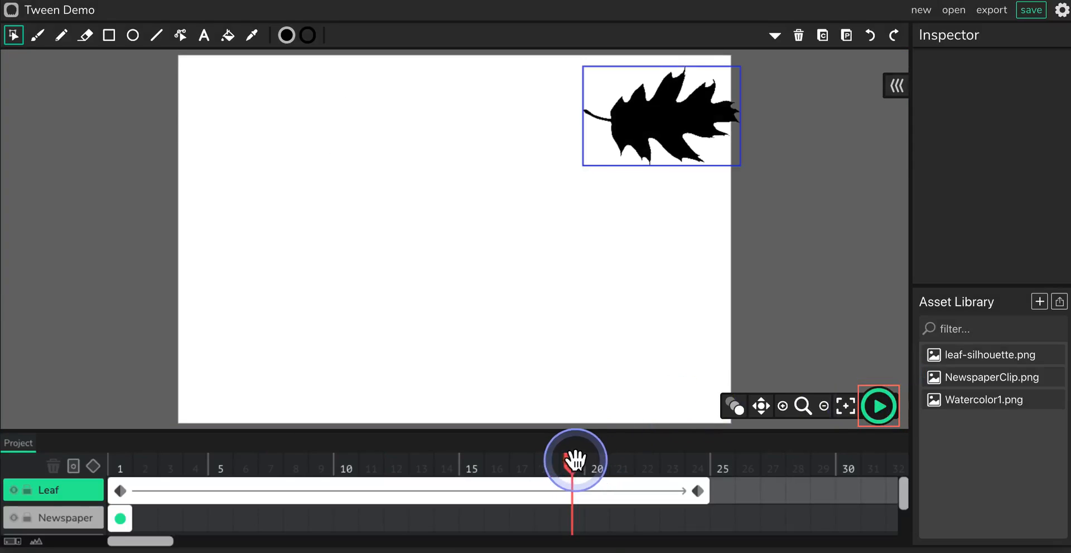
Step: At frame 10, move the leaf to the lower middle of the canvas and rotate it to about 38.6 degrees
drag(564, 457, 342, 463)
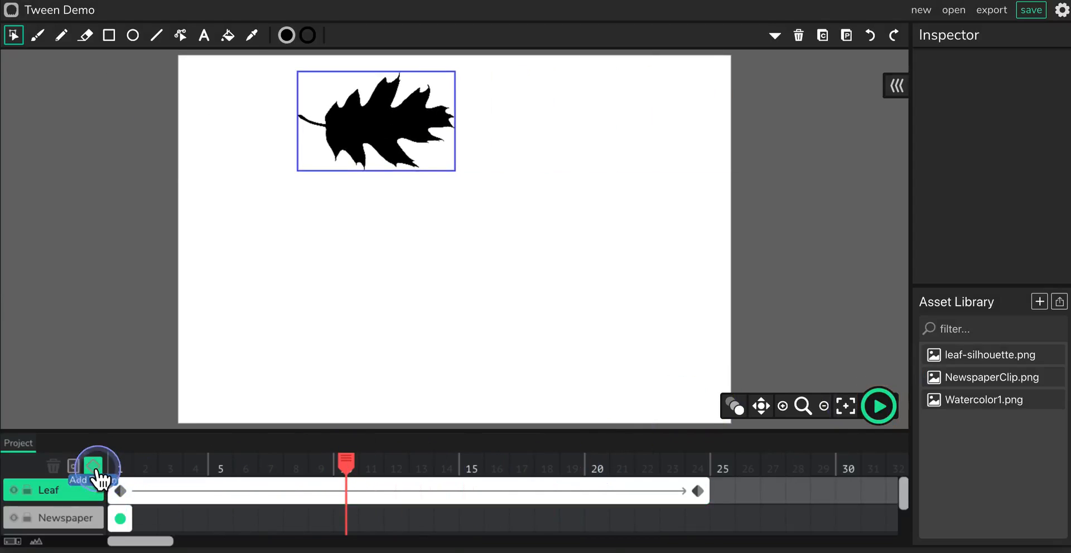
drag(352, 146, 431, 330)
drag(537, 260, 548, 325)
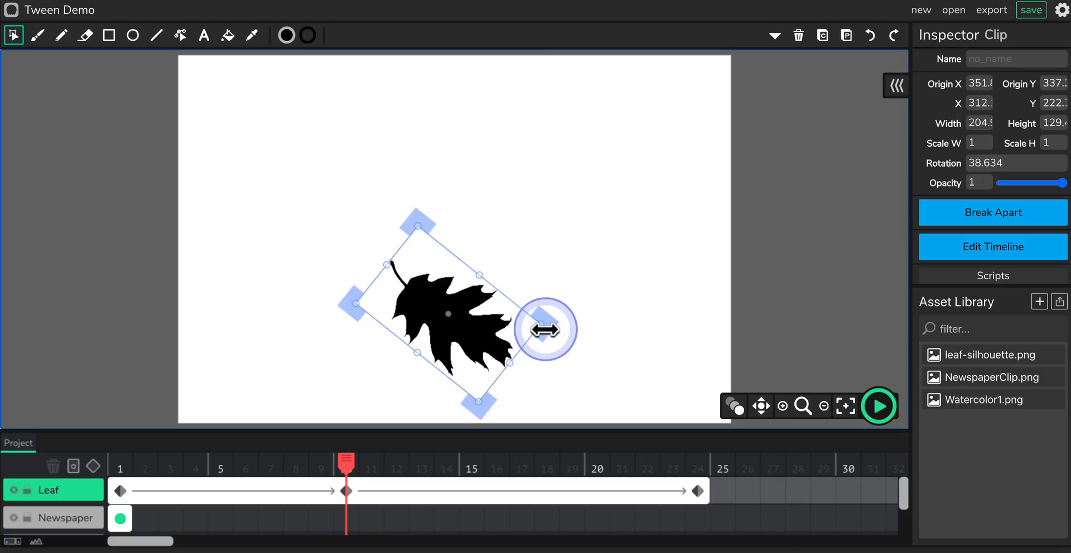
Step: Add a tween to the Leaf layer at frame 15, scaling the leaf to about 0.64 and rotating it to about -34.8 degrees
drag(347, 460, 477, 462)
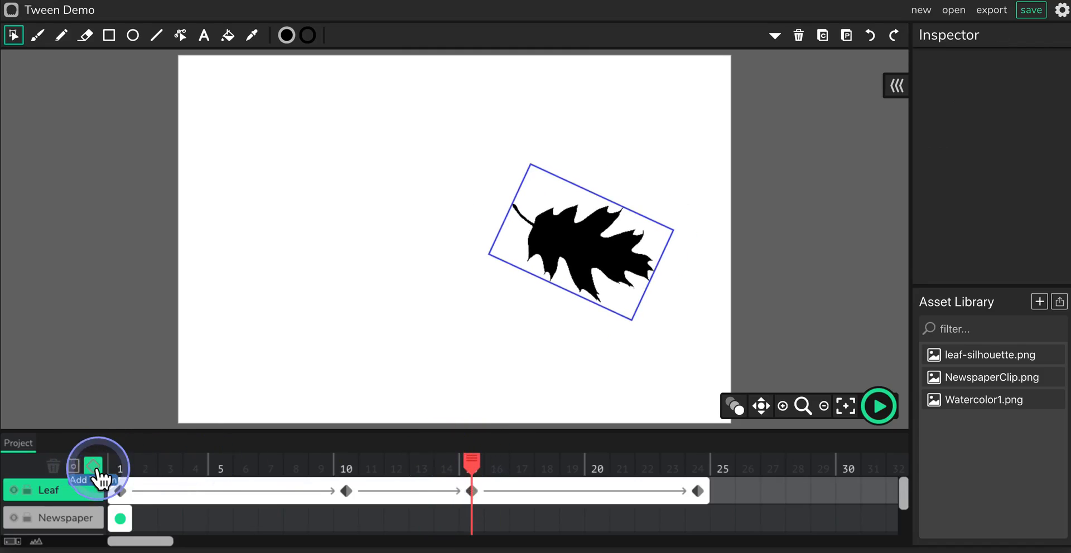
click(561, 270)
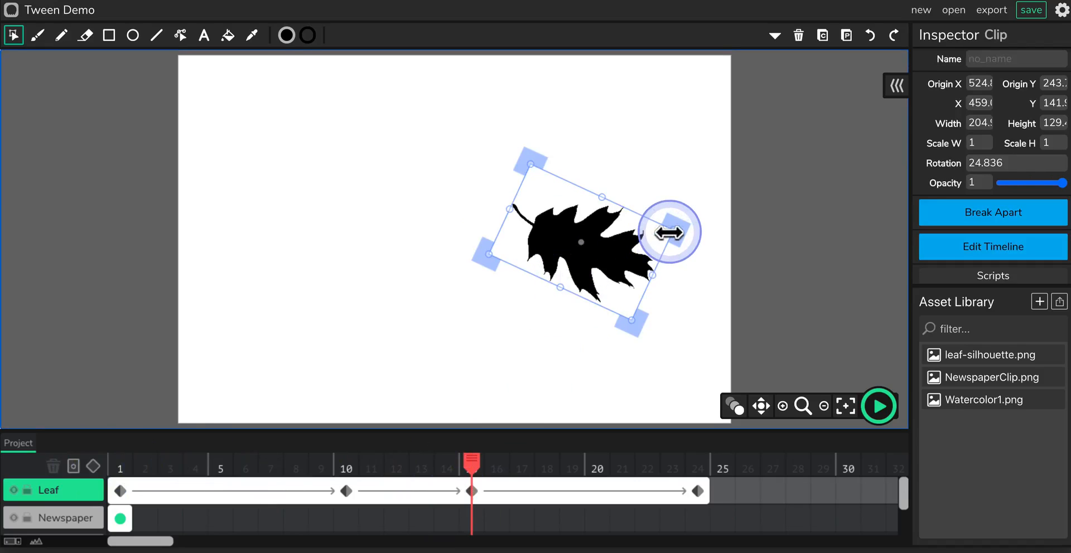
drag(669, 233, 613, 175)
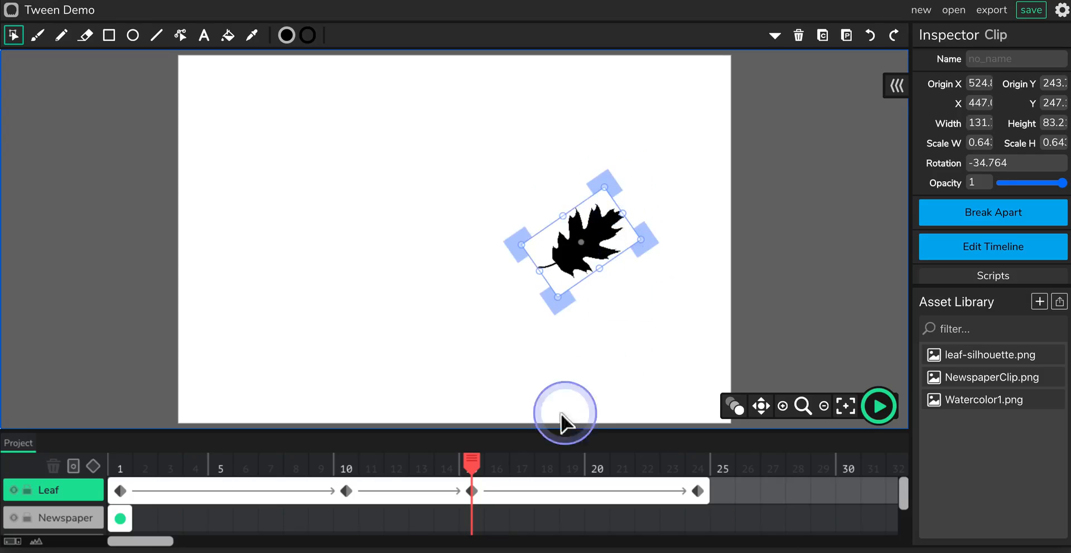
Step: At frame 24, scale the leaf down to about 0.48, and preview the animation from frame 1
drag(470, 461, 690, 460)
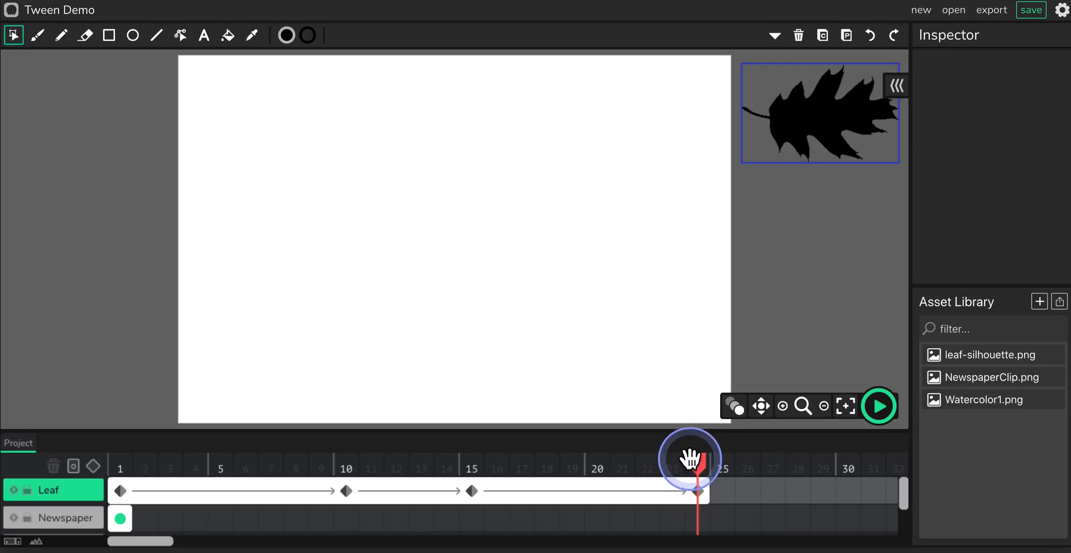
click(793, 134)
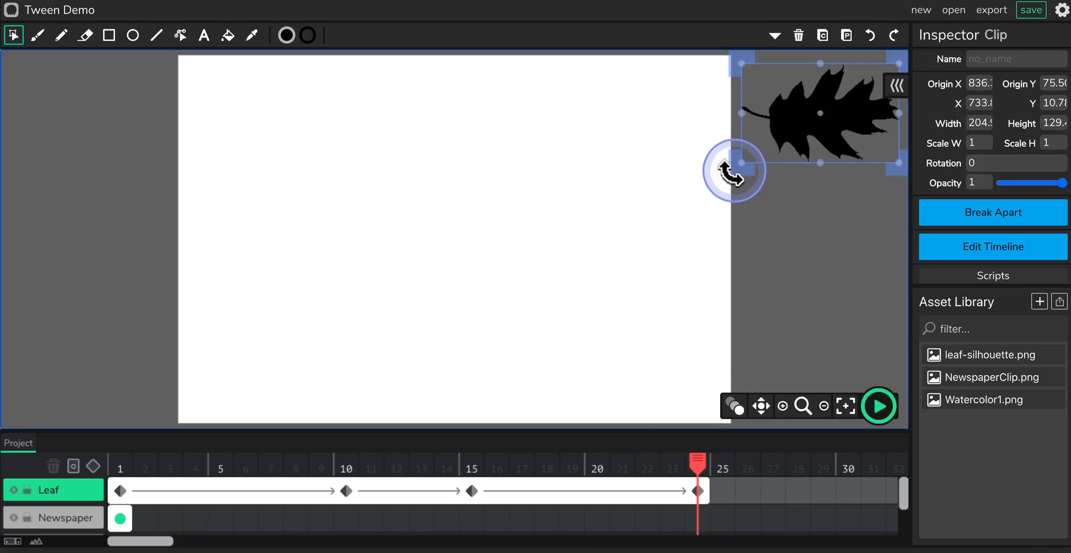
drag(745, 166, 785, 143)
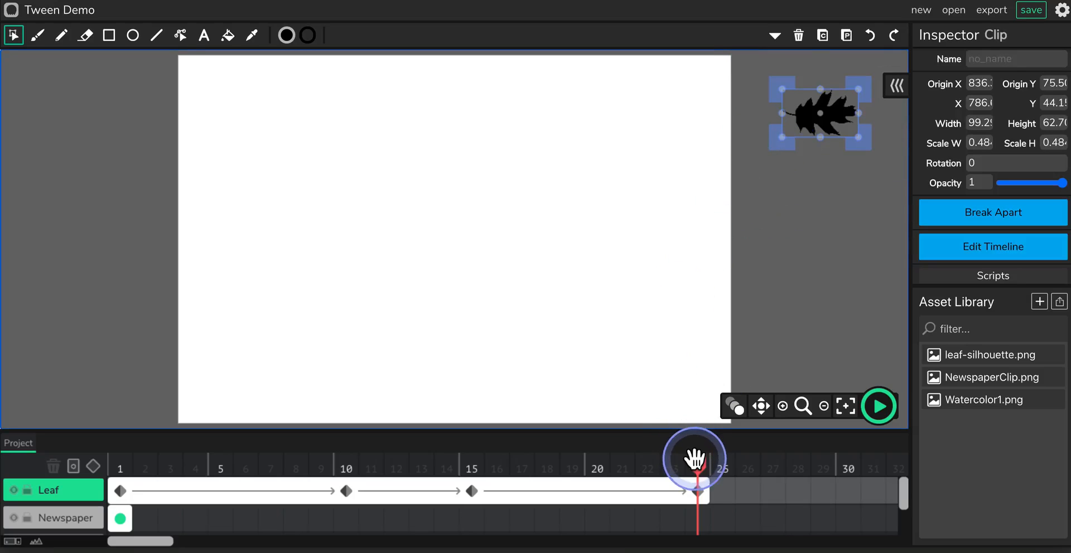
drag(695, 460, 96, 462)
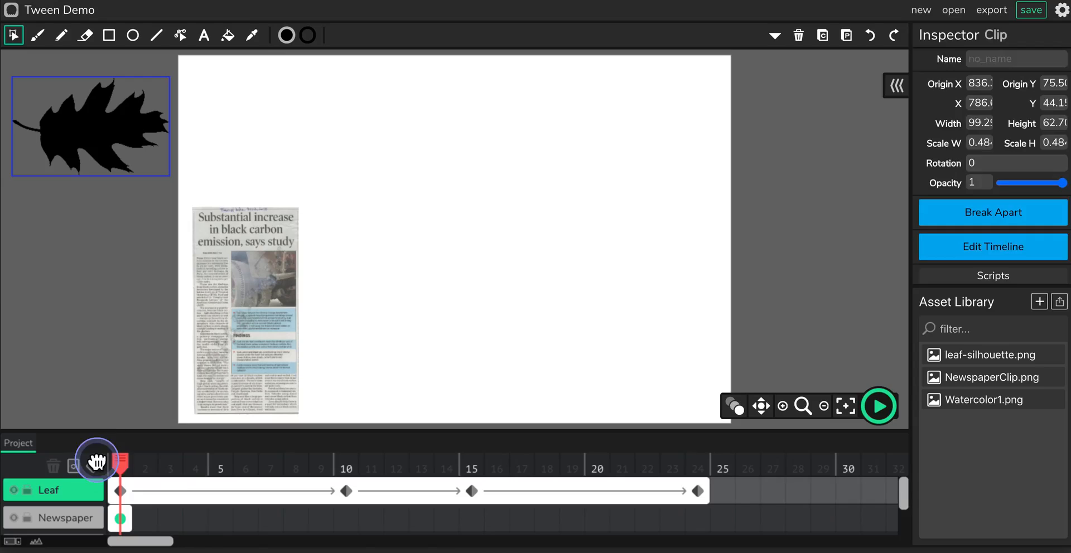
click(879, 407)
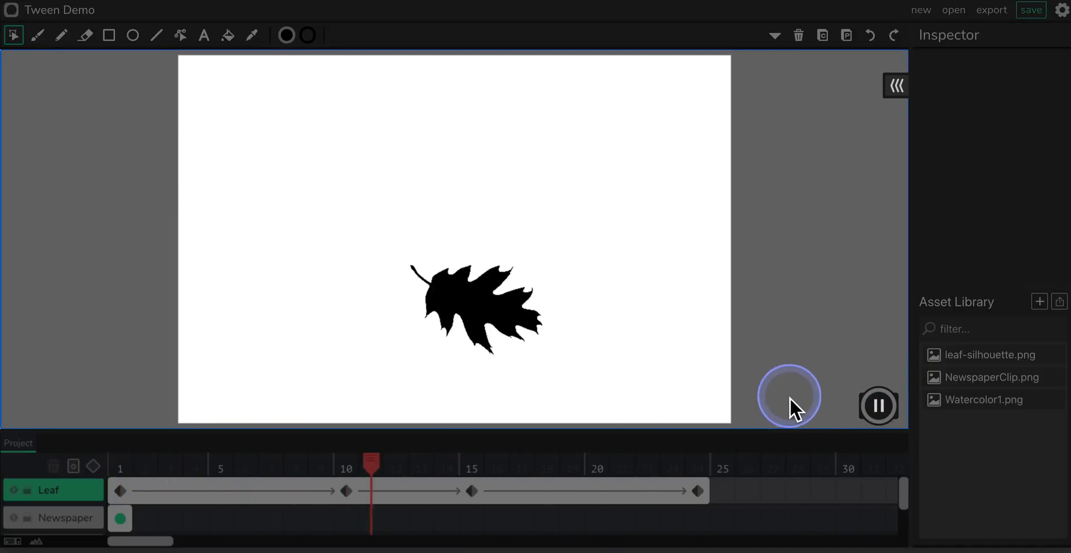
click(876, 413)
Step: At frame 24, set the leaf's opacity to 0
drag(397, 463, 702, 465)
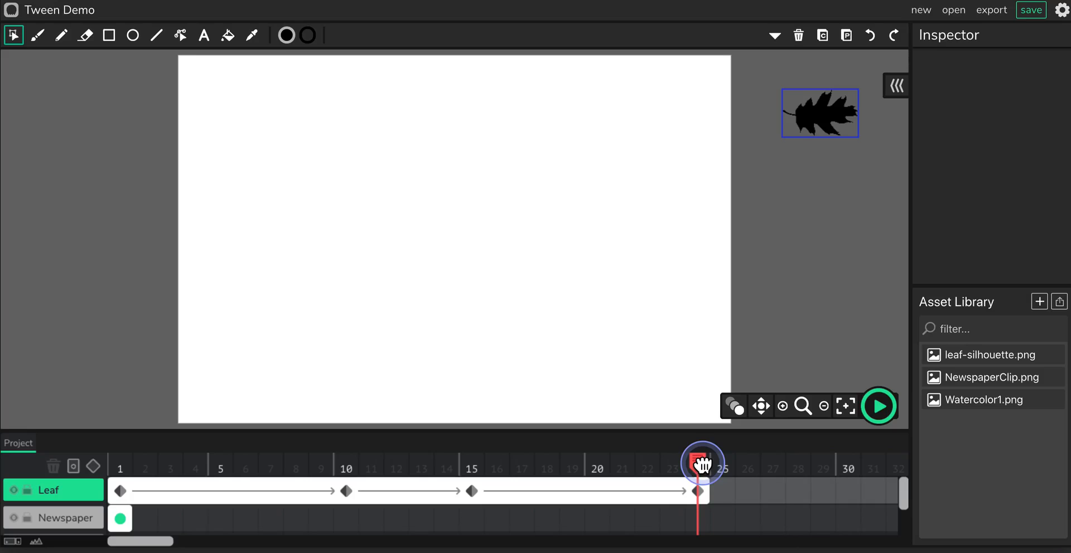
click(816, 114)
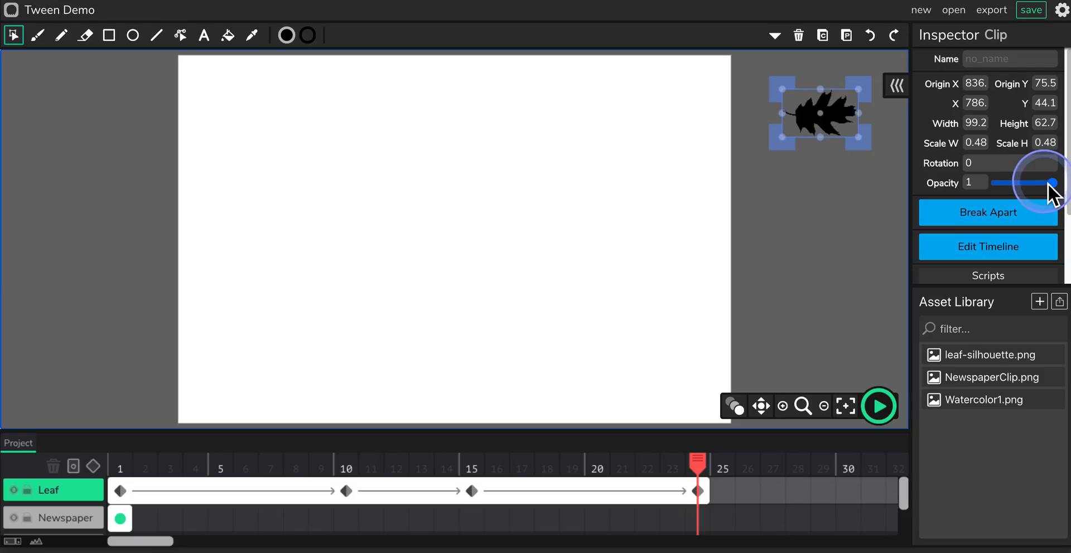
drag(1052, 183, 1018, 184)
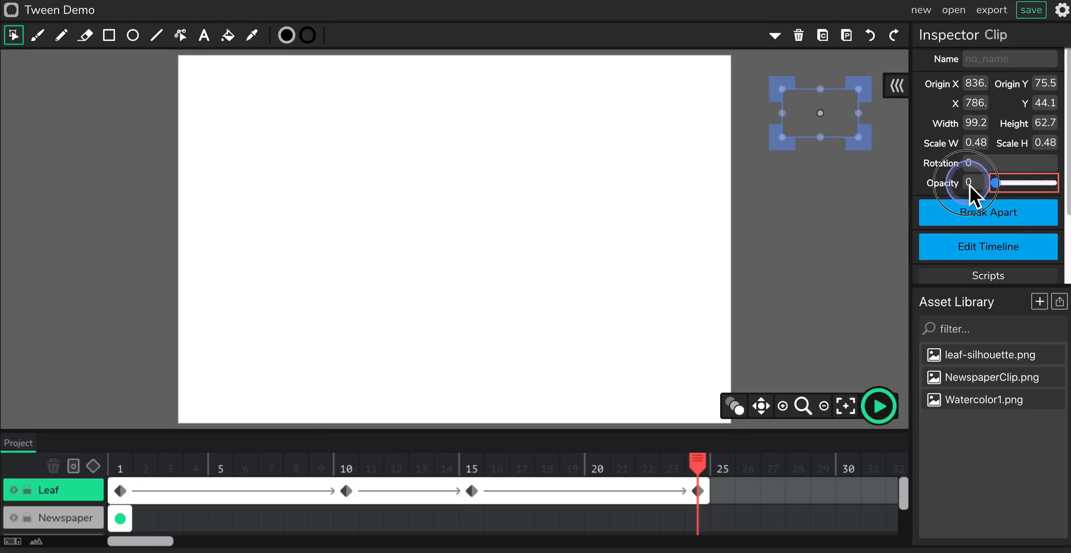
click(828, 202)
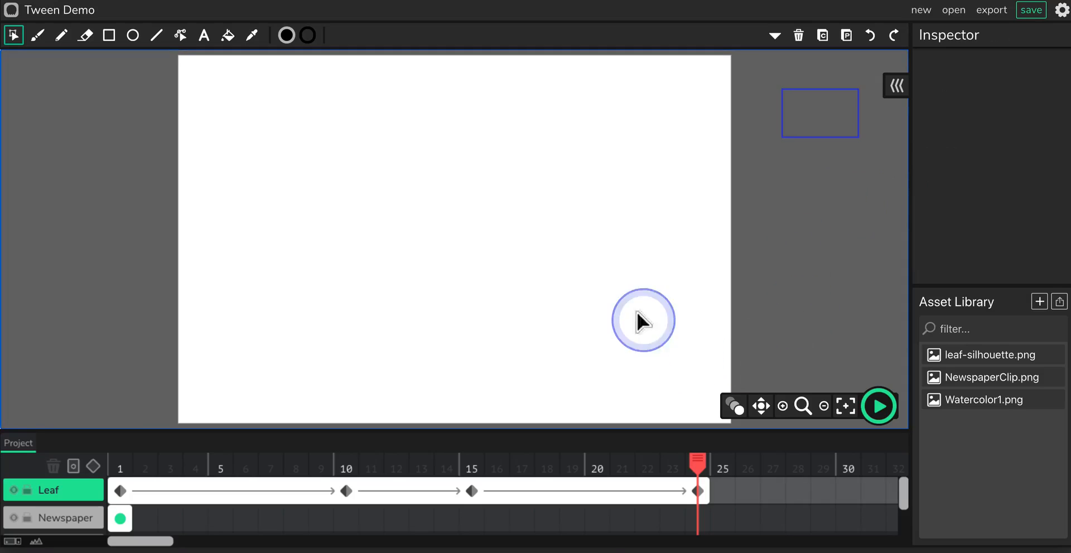
mouse_move(697, 458)
mouse_down()
mouse_move(363, 455)
mouse_move(687, 458)
mouse_up()
click(816, 120)
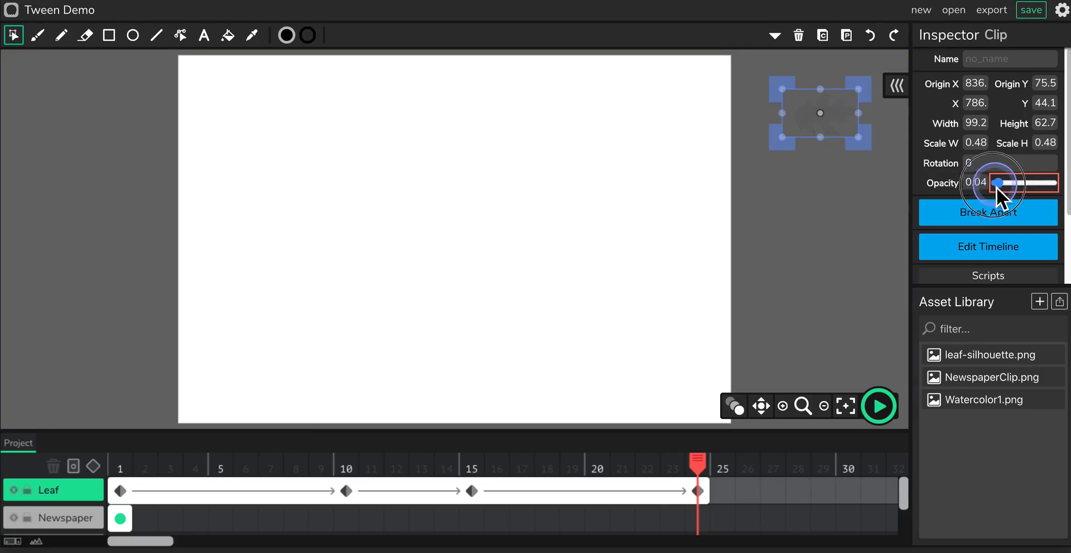
click(831, 119)
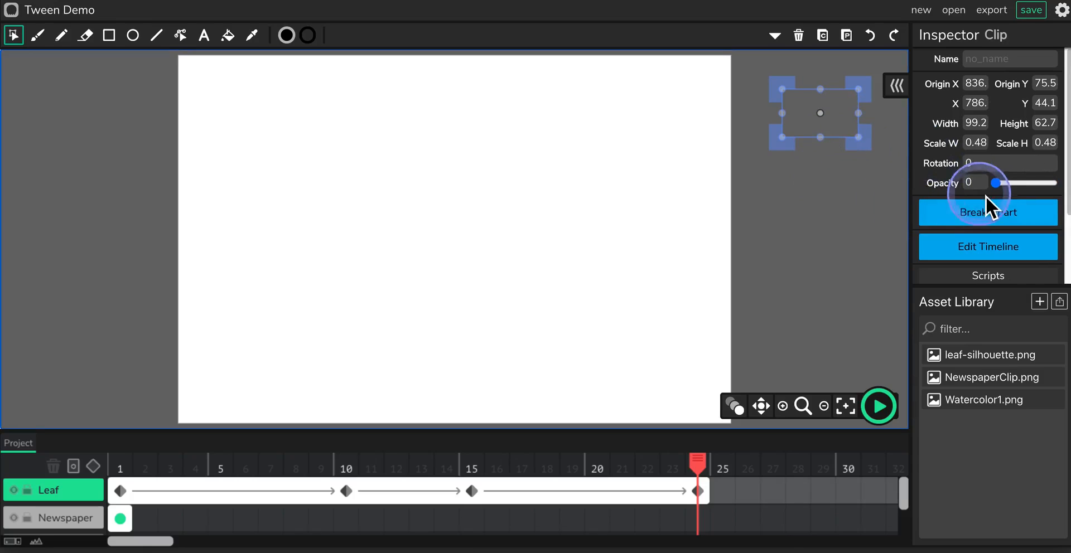
click(842, 203)
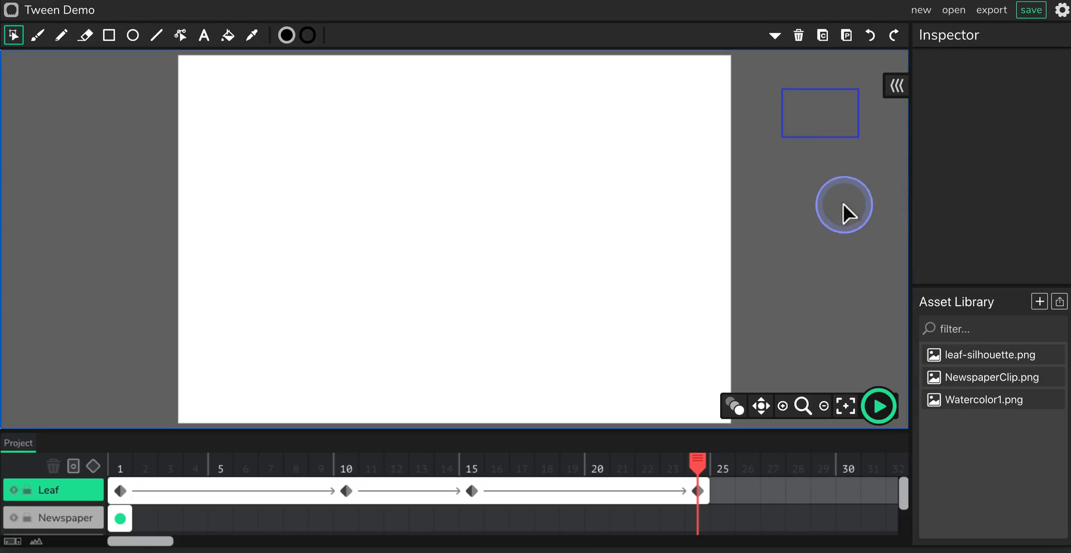
Step: At frame 1, move the newspaper clipping on the Newspaper layer straight down to just below the canvas
drag(699, 457, 119, 459)
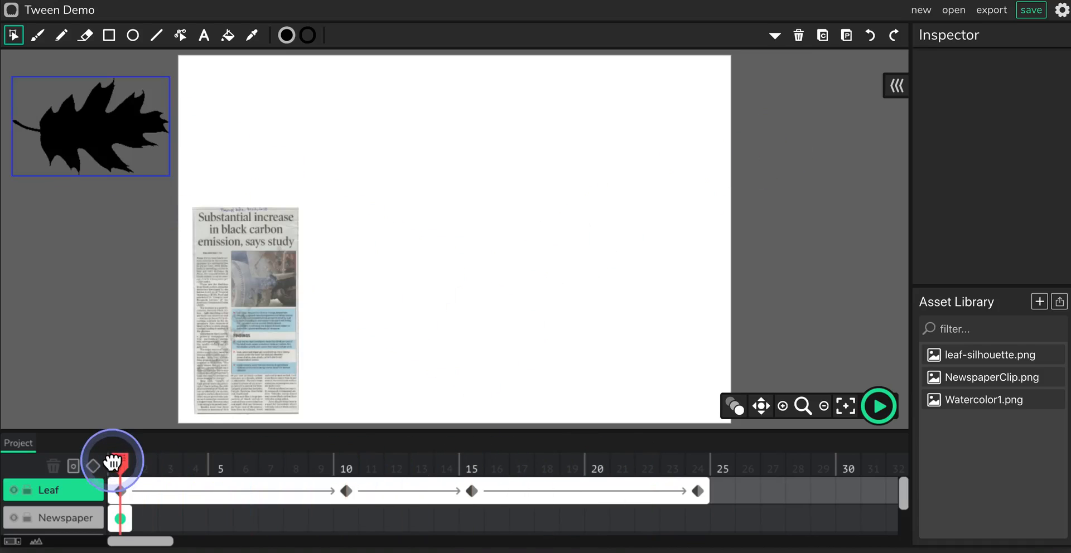
scroll(328, 331, down, 4)
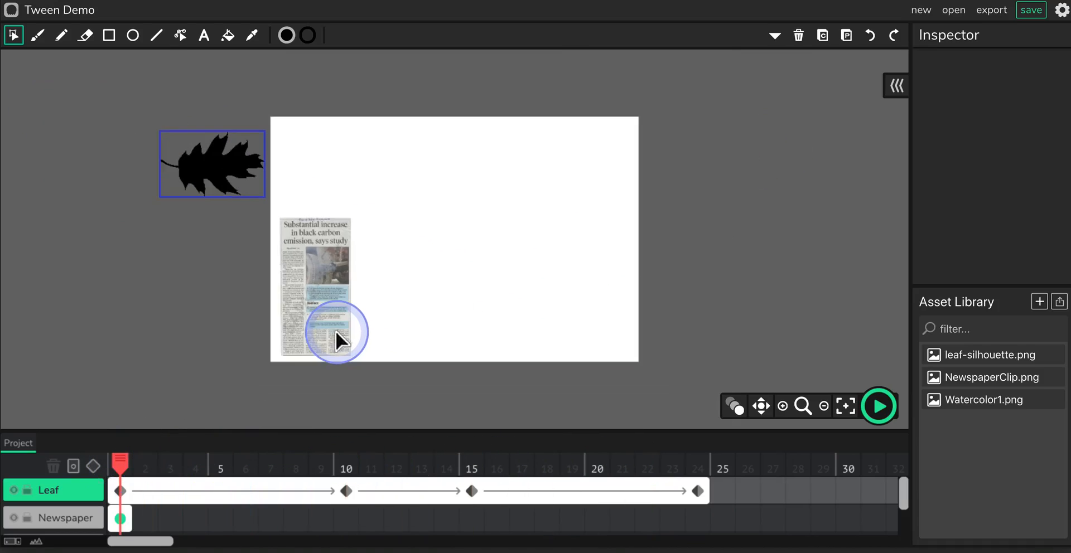
click(92, 519)
click(117, 515)
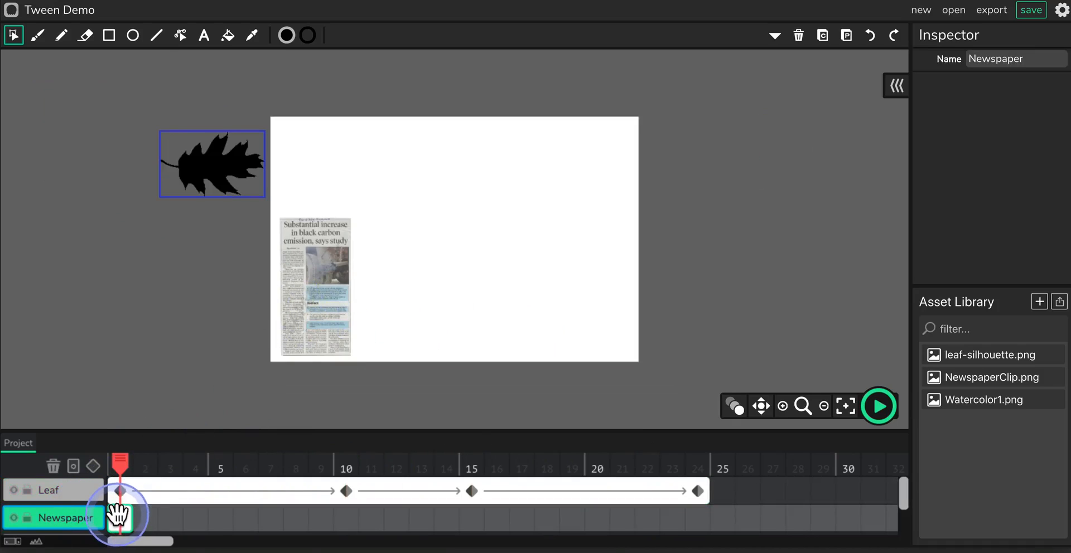
click(280, 335)
drag(332, 267, 330, 409)
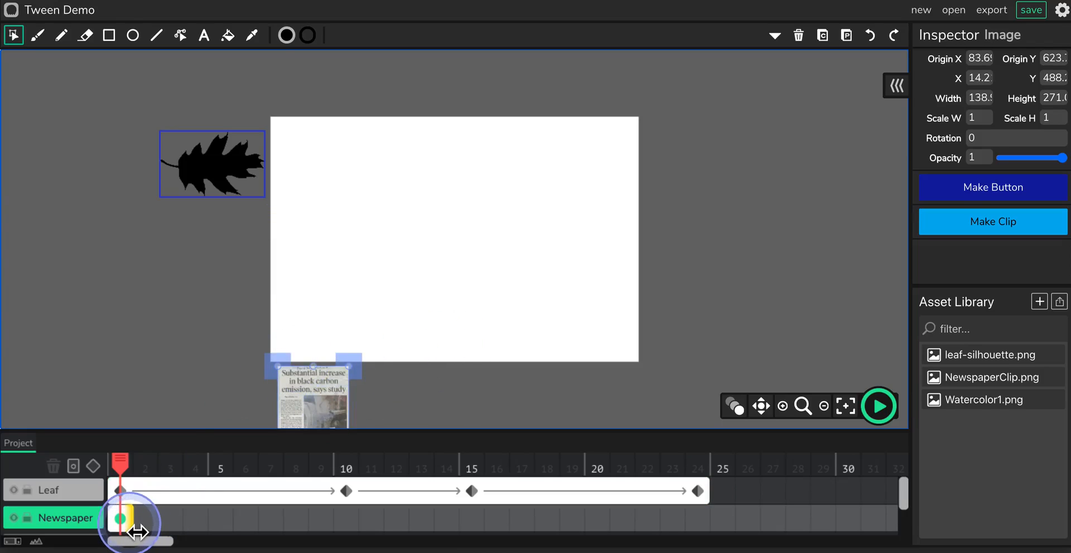
Step: Extend the Newspaper layer's frame to length 24 and tween the clipping from below the canvas at frame 1 to just above it at frame 24
drag(137, 533, 696, 517)
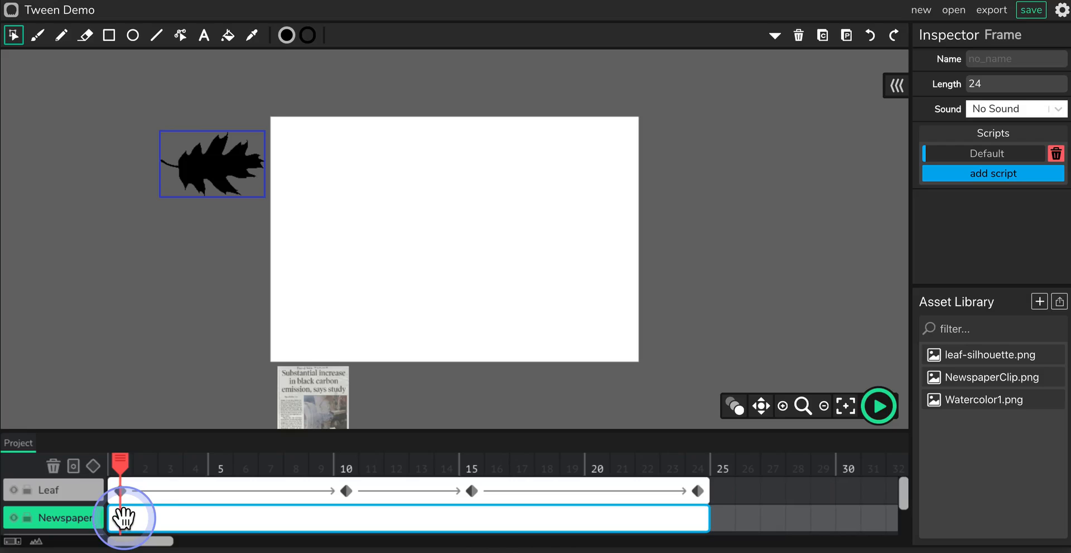
click(93, 466)
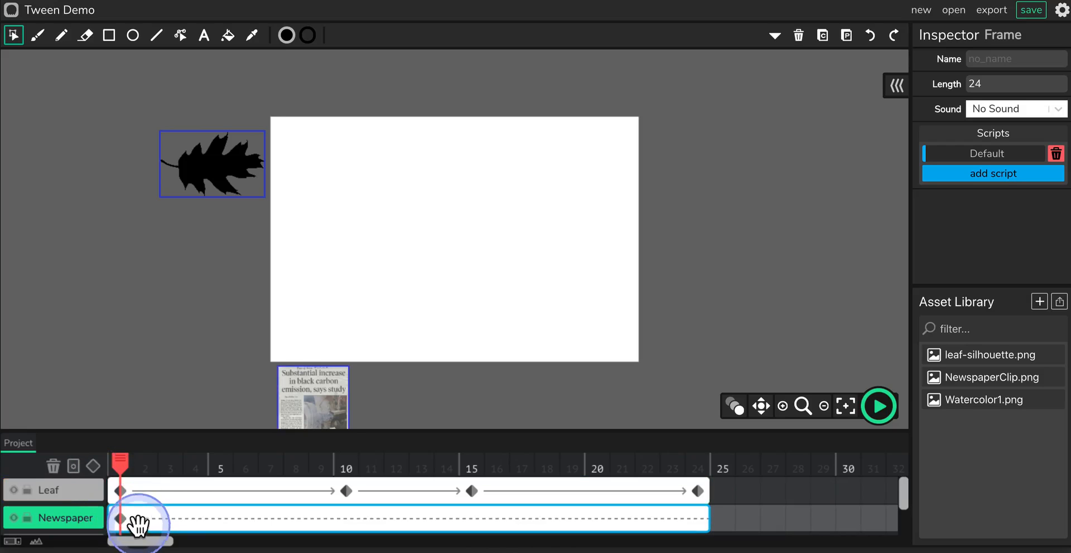
drag(124, 462, 670, 456)
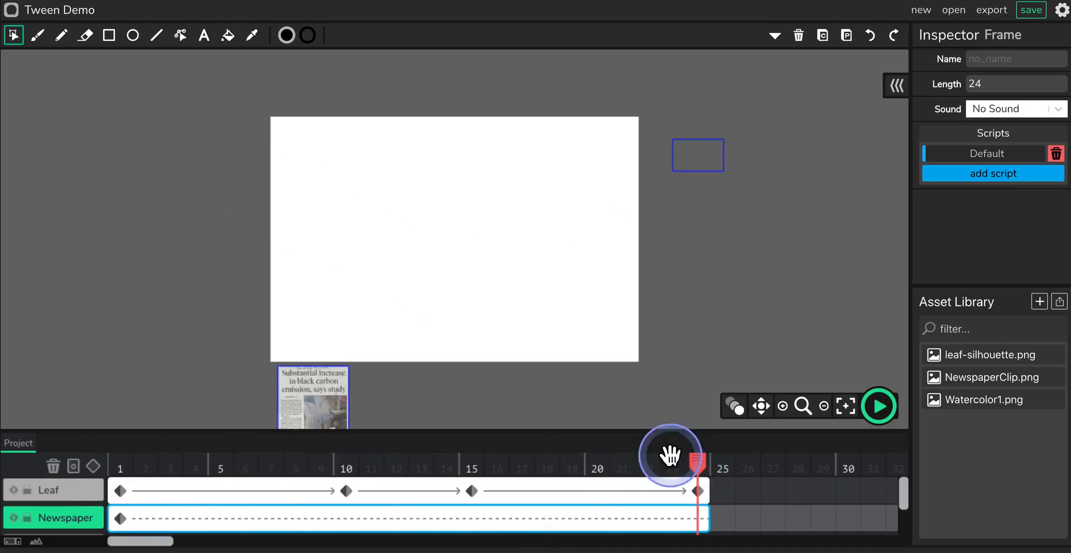
drag(306, 392, 319, 89)
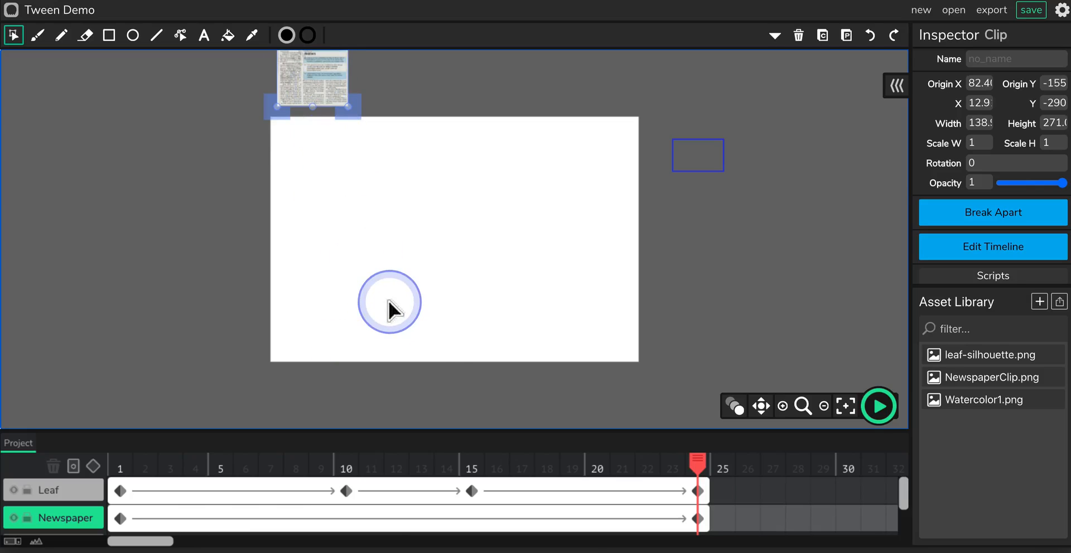
Step: At frame 1, move the leaf straight down to a Y of about 184, still outside the canvas, and play the animation
drag(694, 460, 127, 466)
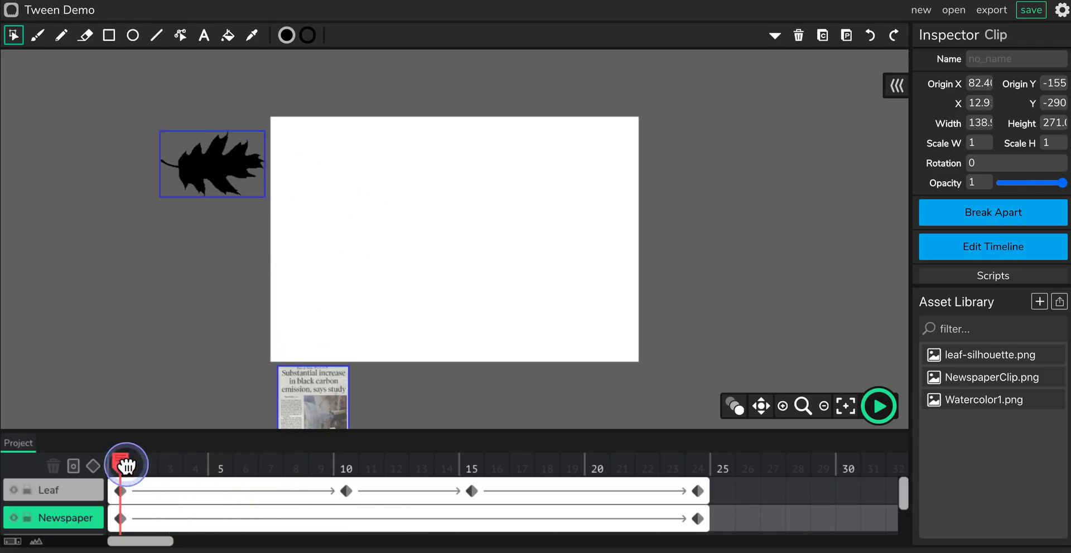
click(226, 209)
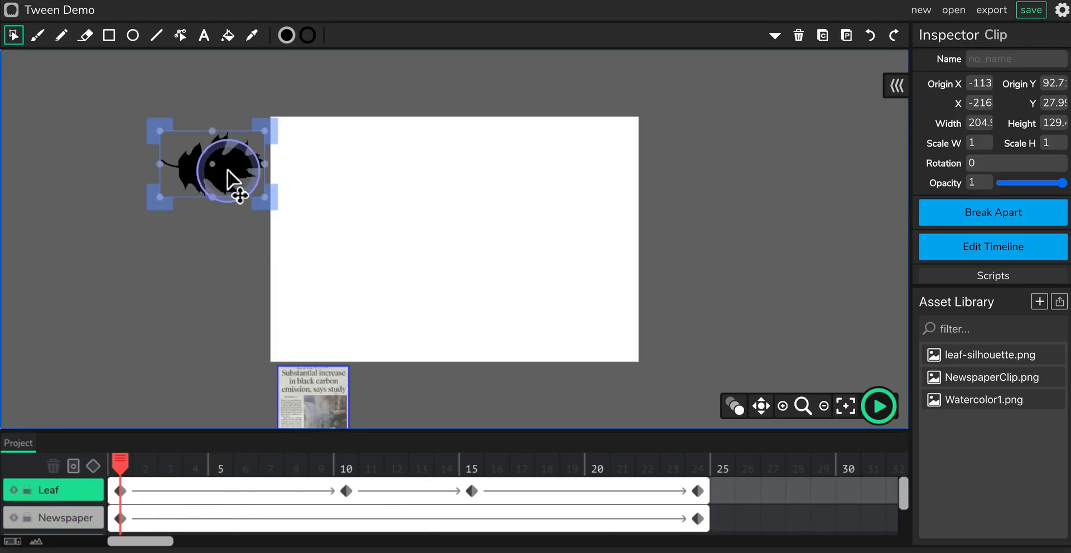
drag(226, 237, 227, 249)
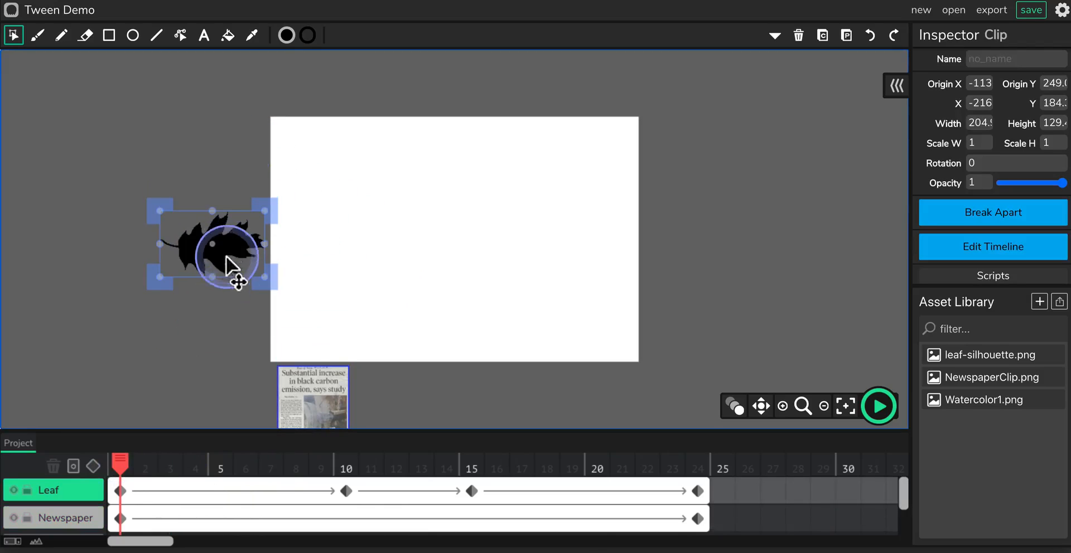
mouse_move(119, 452)
mouse_down()
mouse_move(248, 463)
mouse_move(681, 462)
mouse_move(106, 461)
mouse_move(119, 465)
mouse_up()
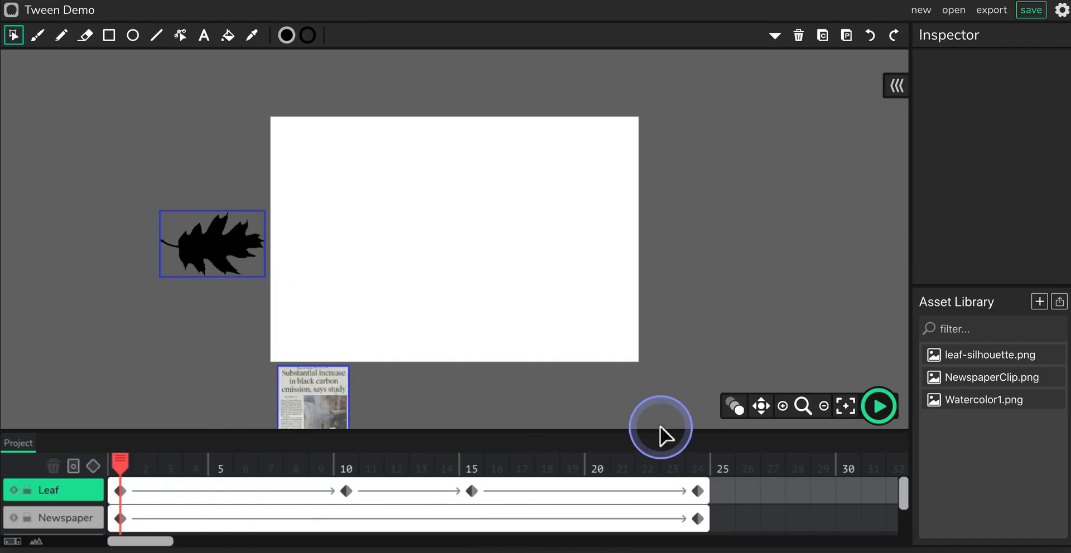
click(884, 417)
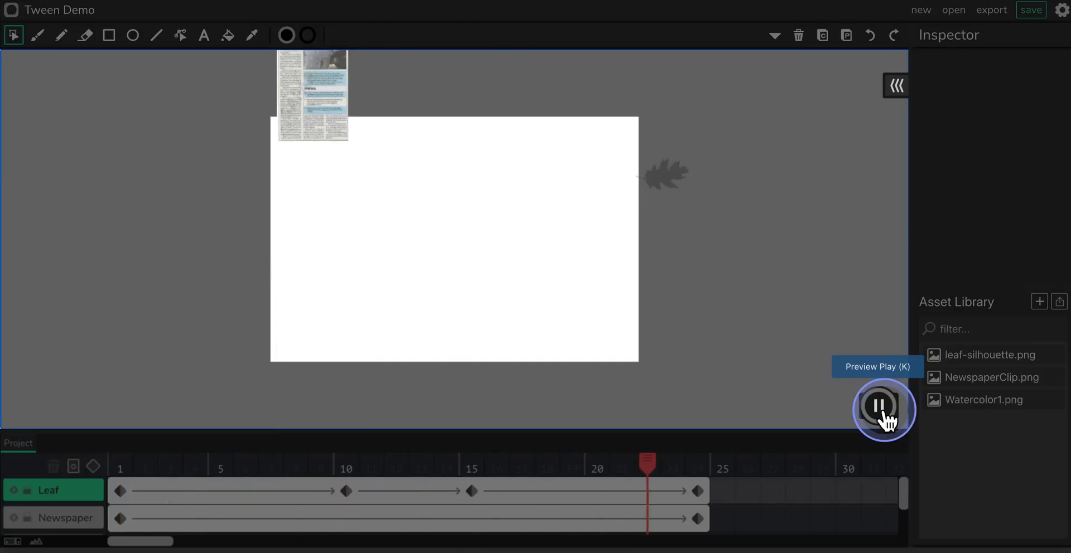